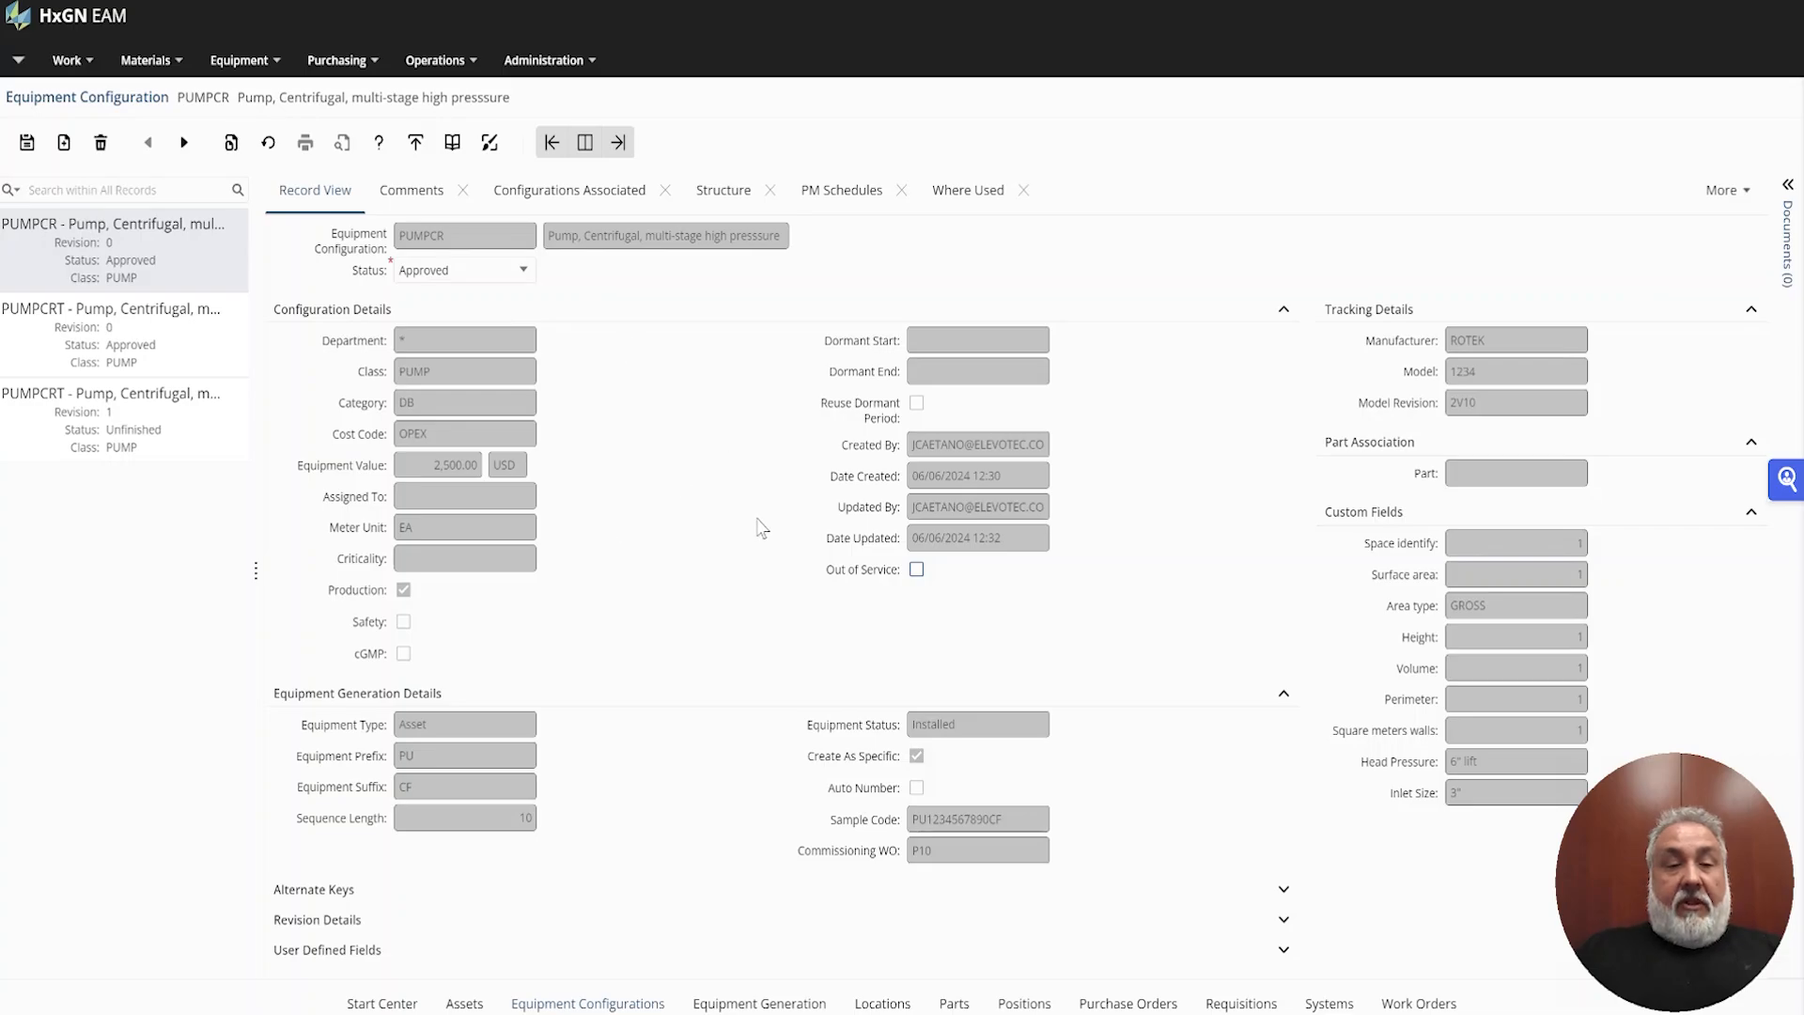
Start an equipment generation session with the description "replace all pumps with new Rotok".
click(246, 65)
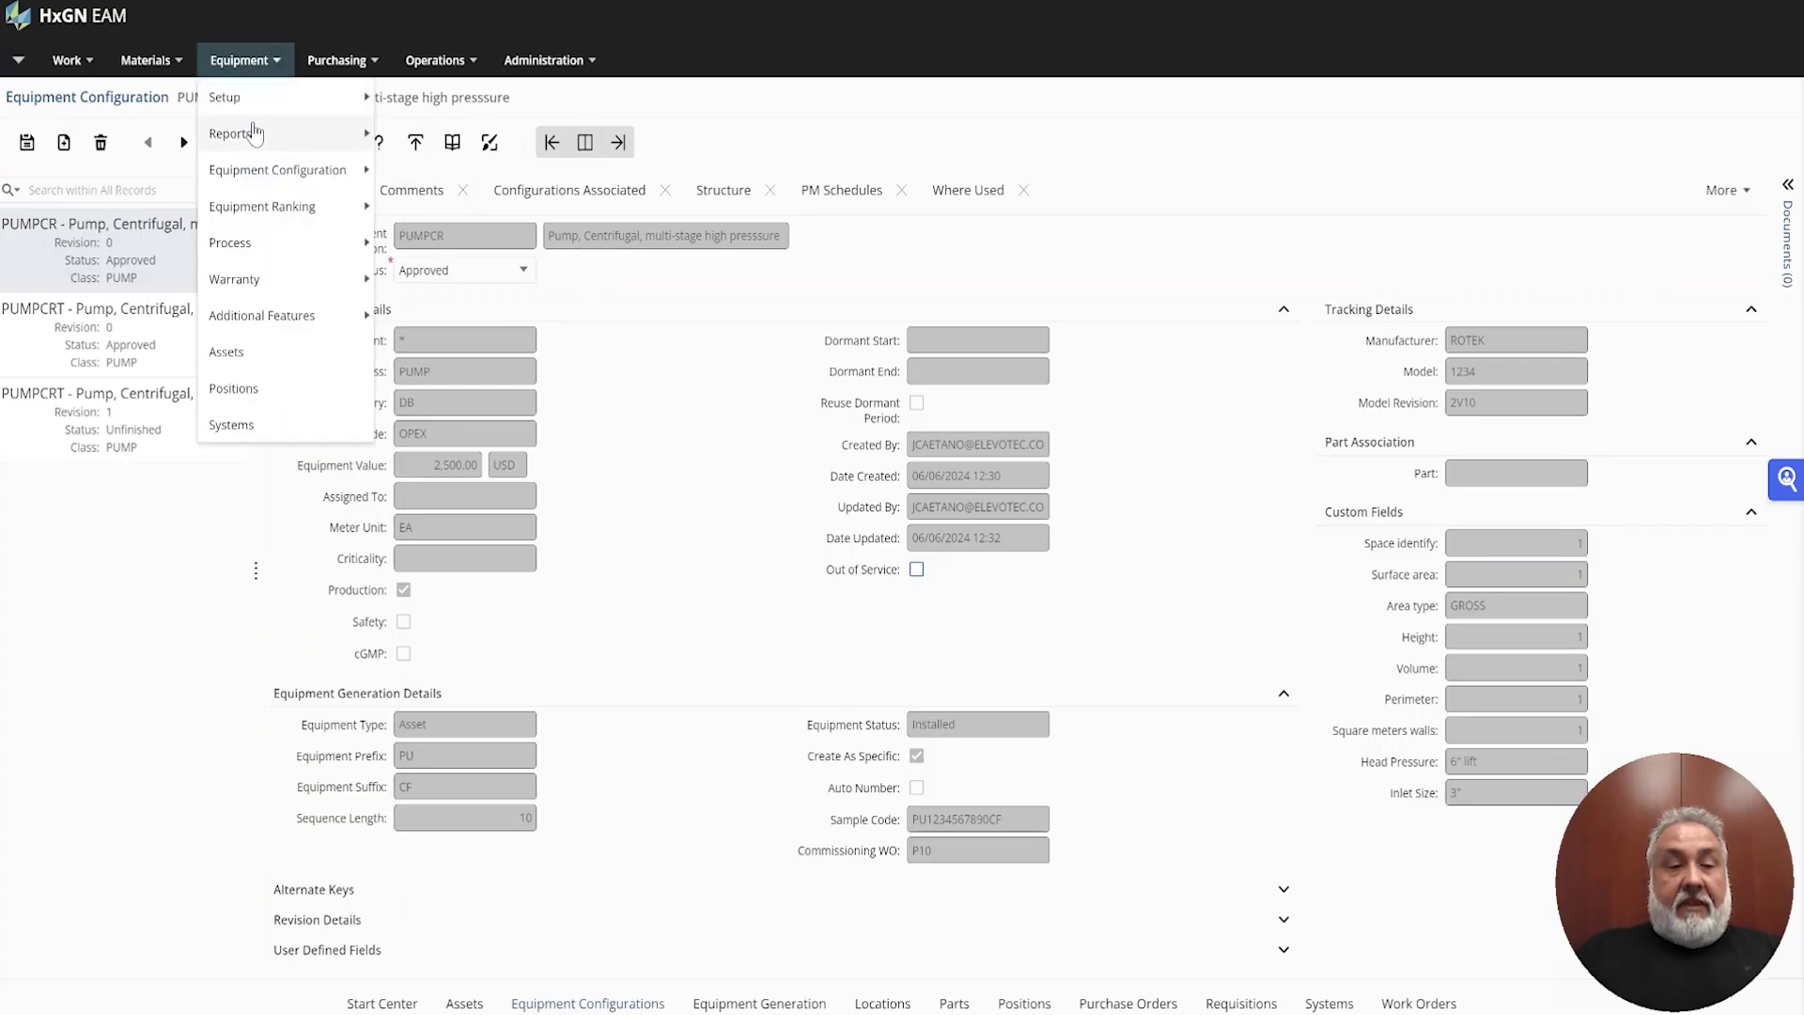
mouse_move(261, 169)
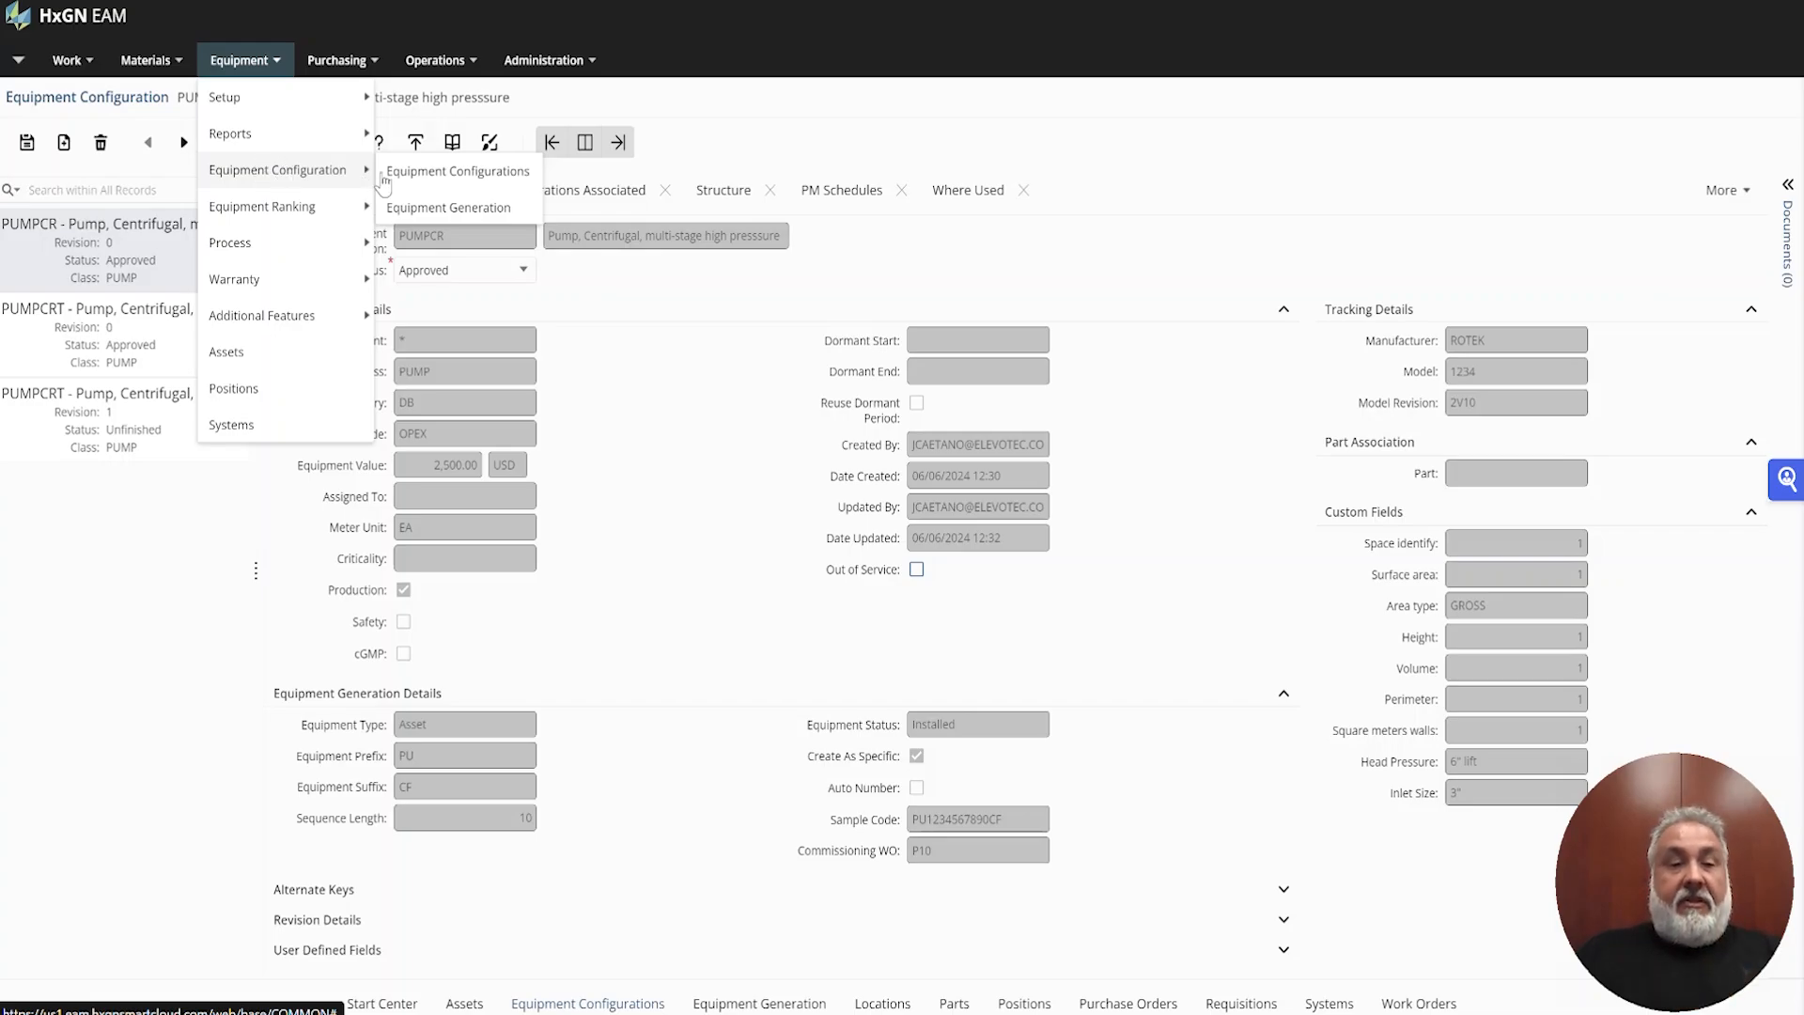
click(483, 214)
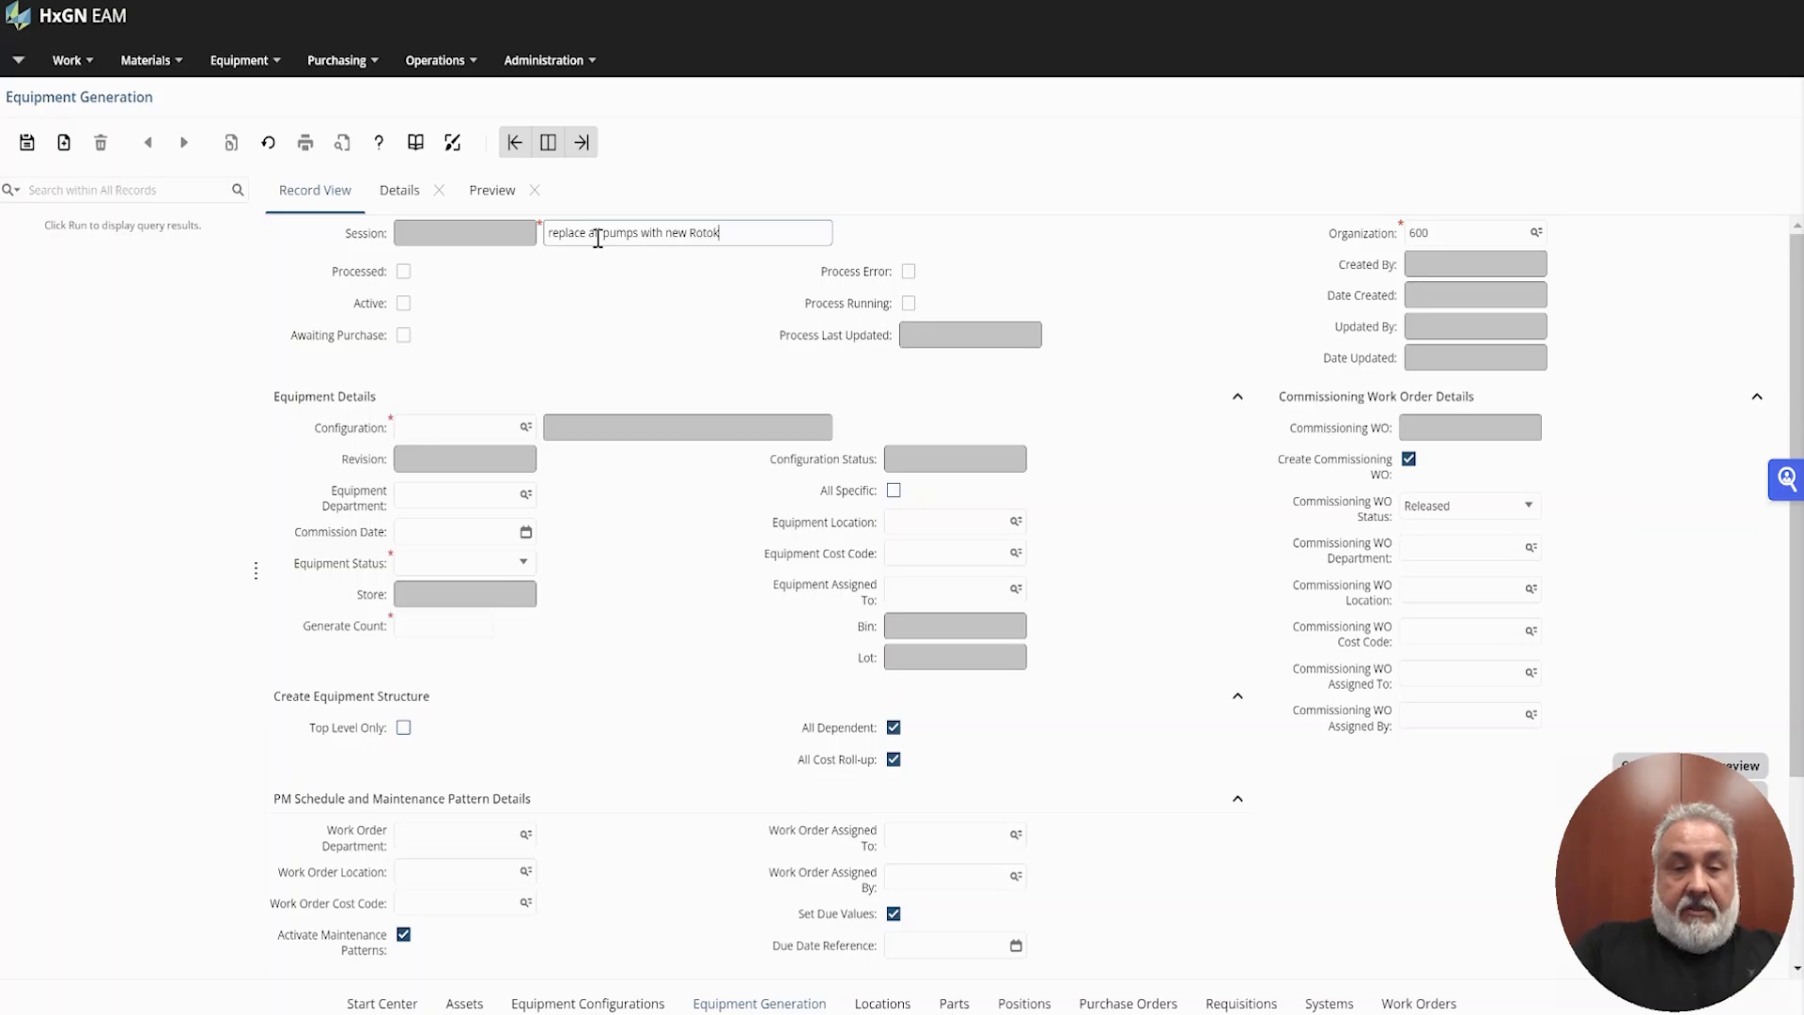
Select the approved PUMPCRT configuration for the session and set the generate count to 30.
click(517, 433)
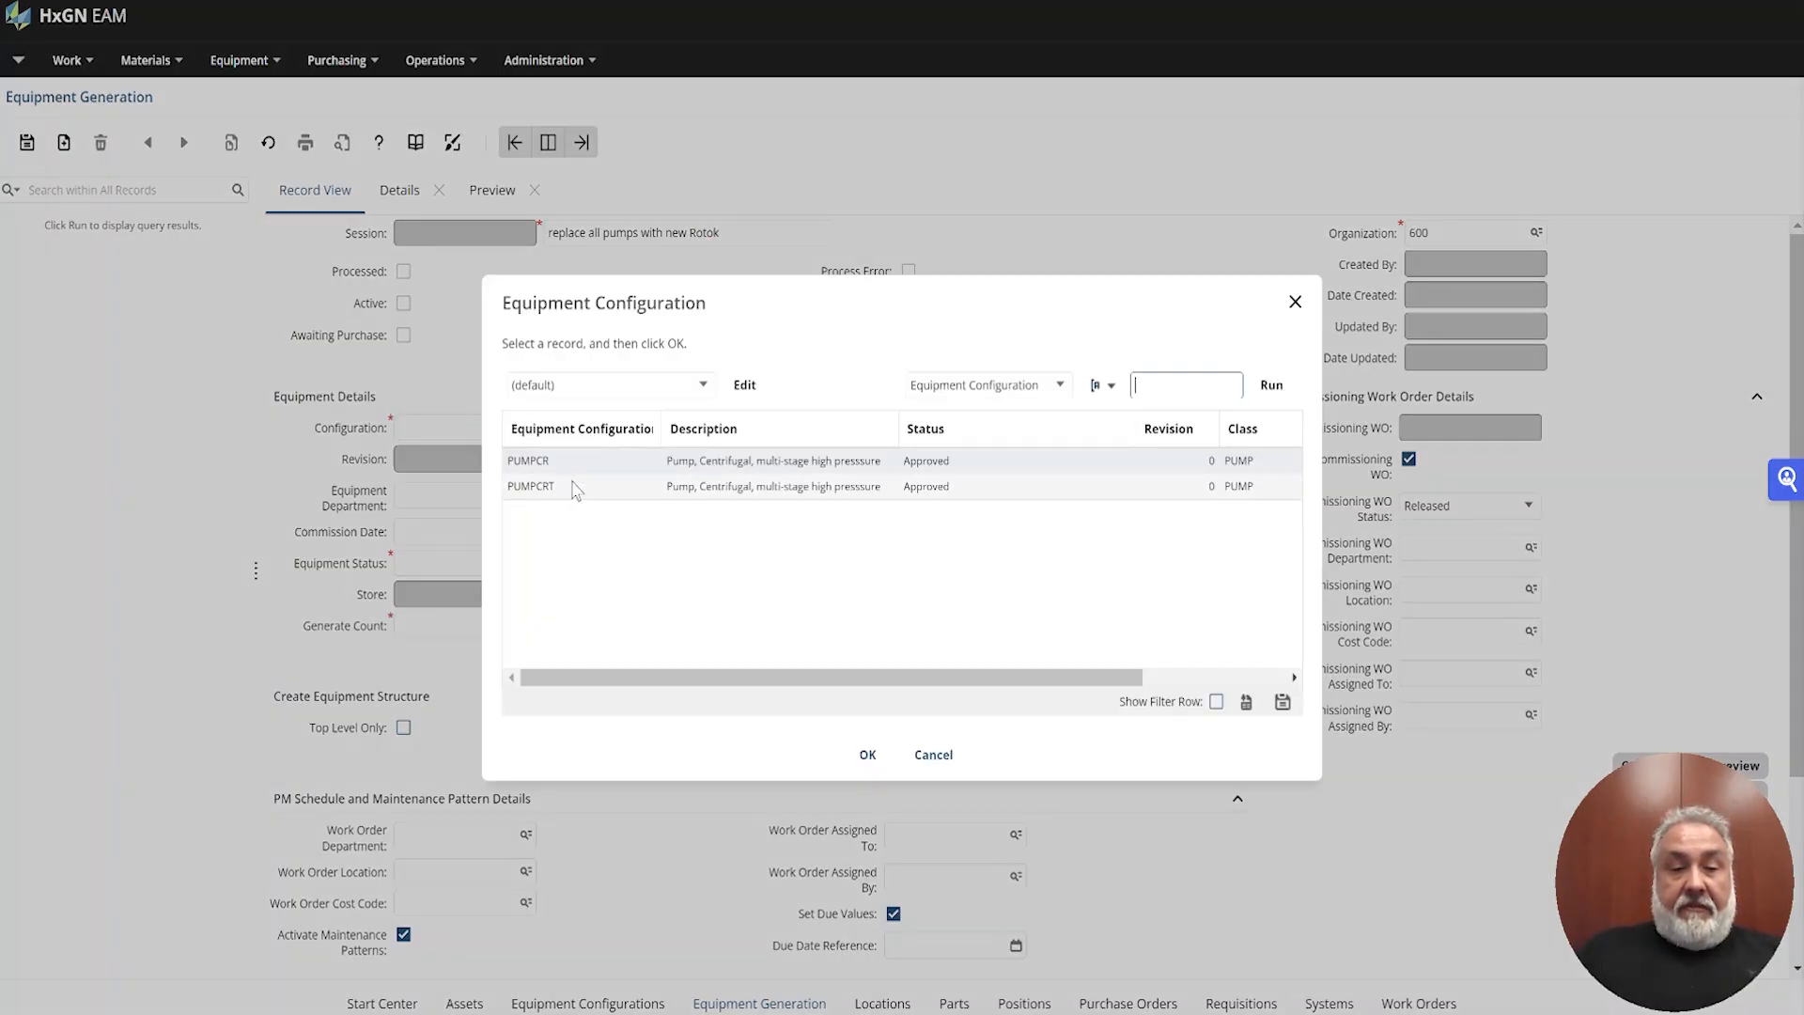
click(575, 486)
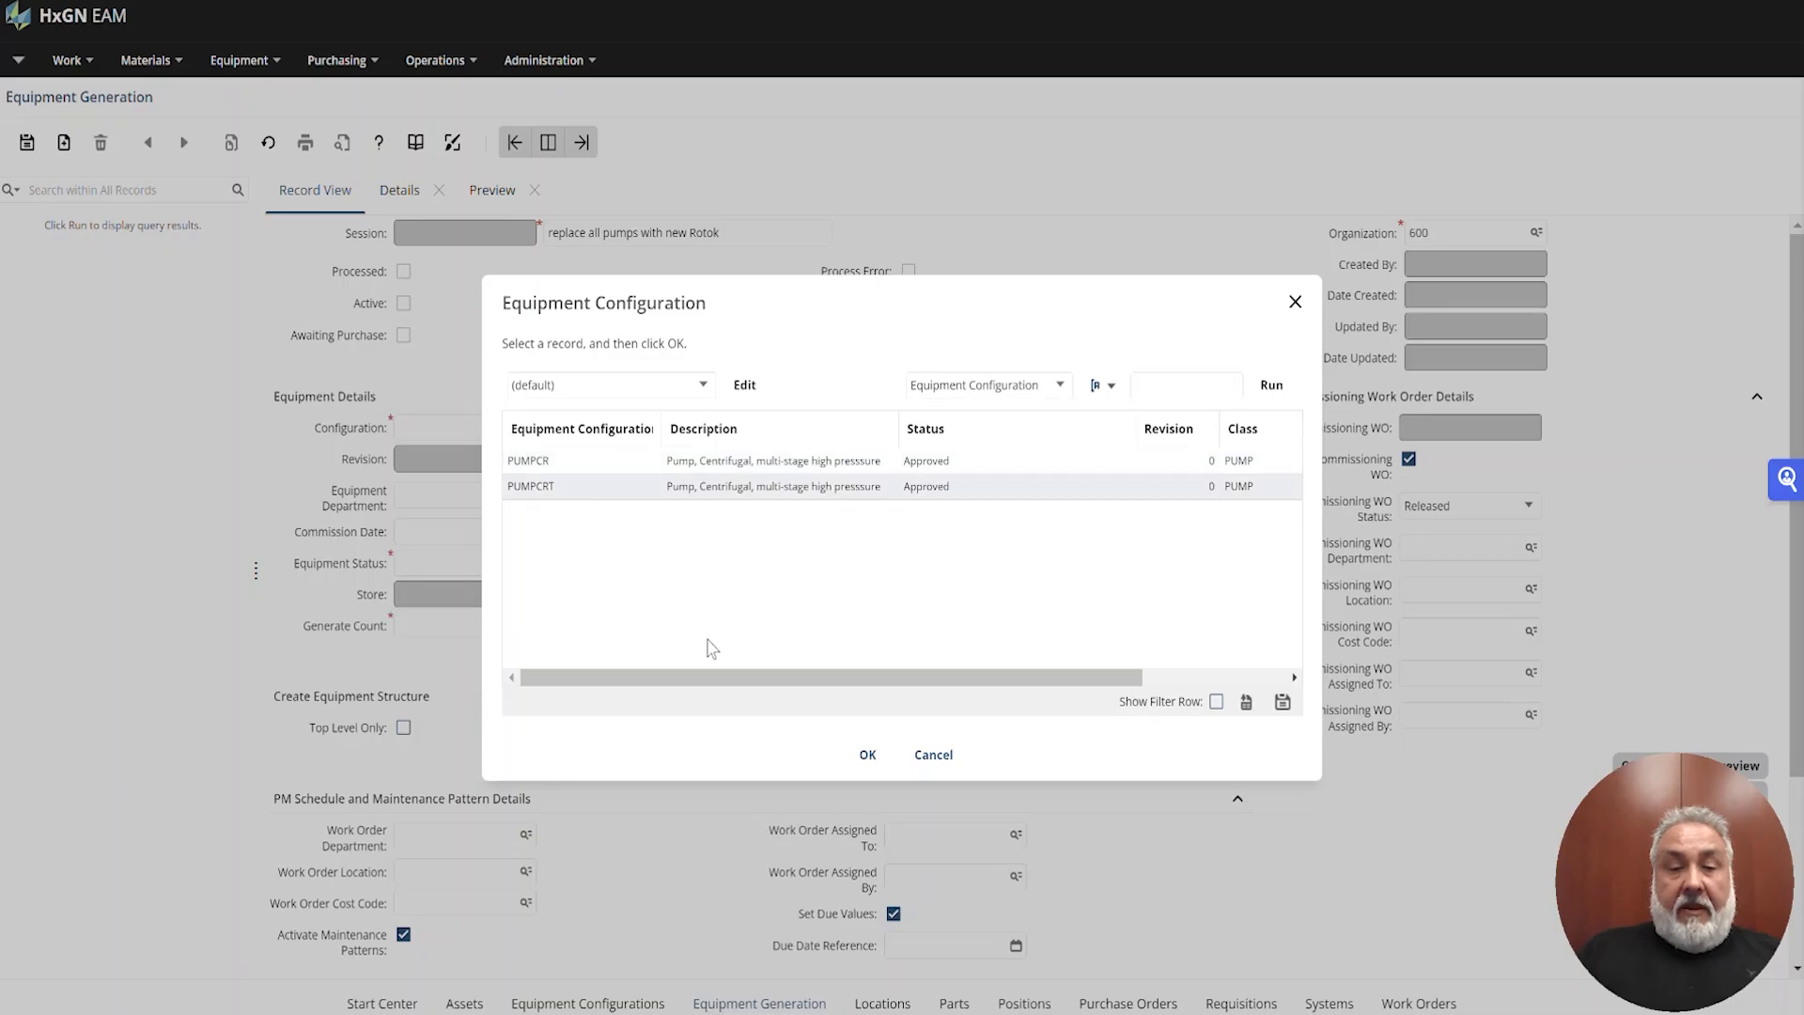
click(868, 755)
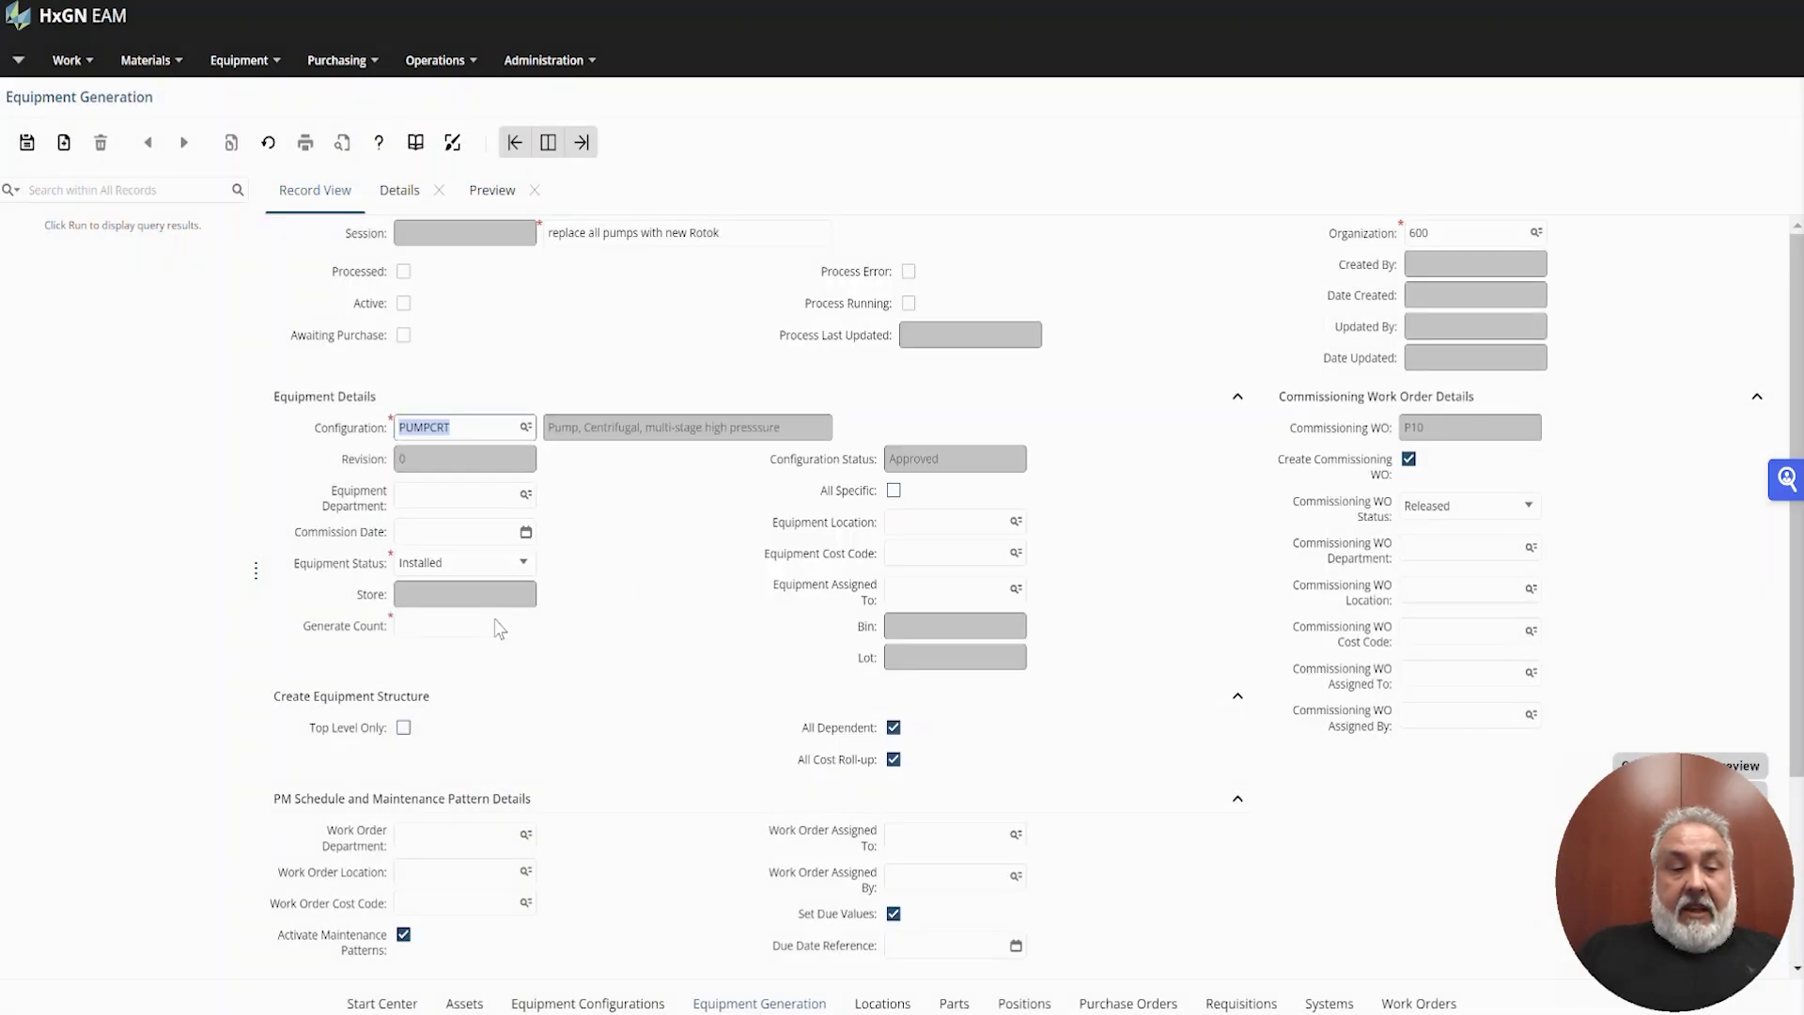
click(465, 628)
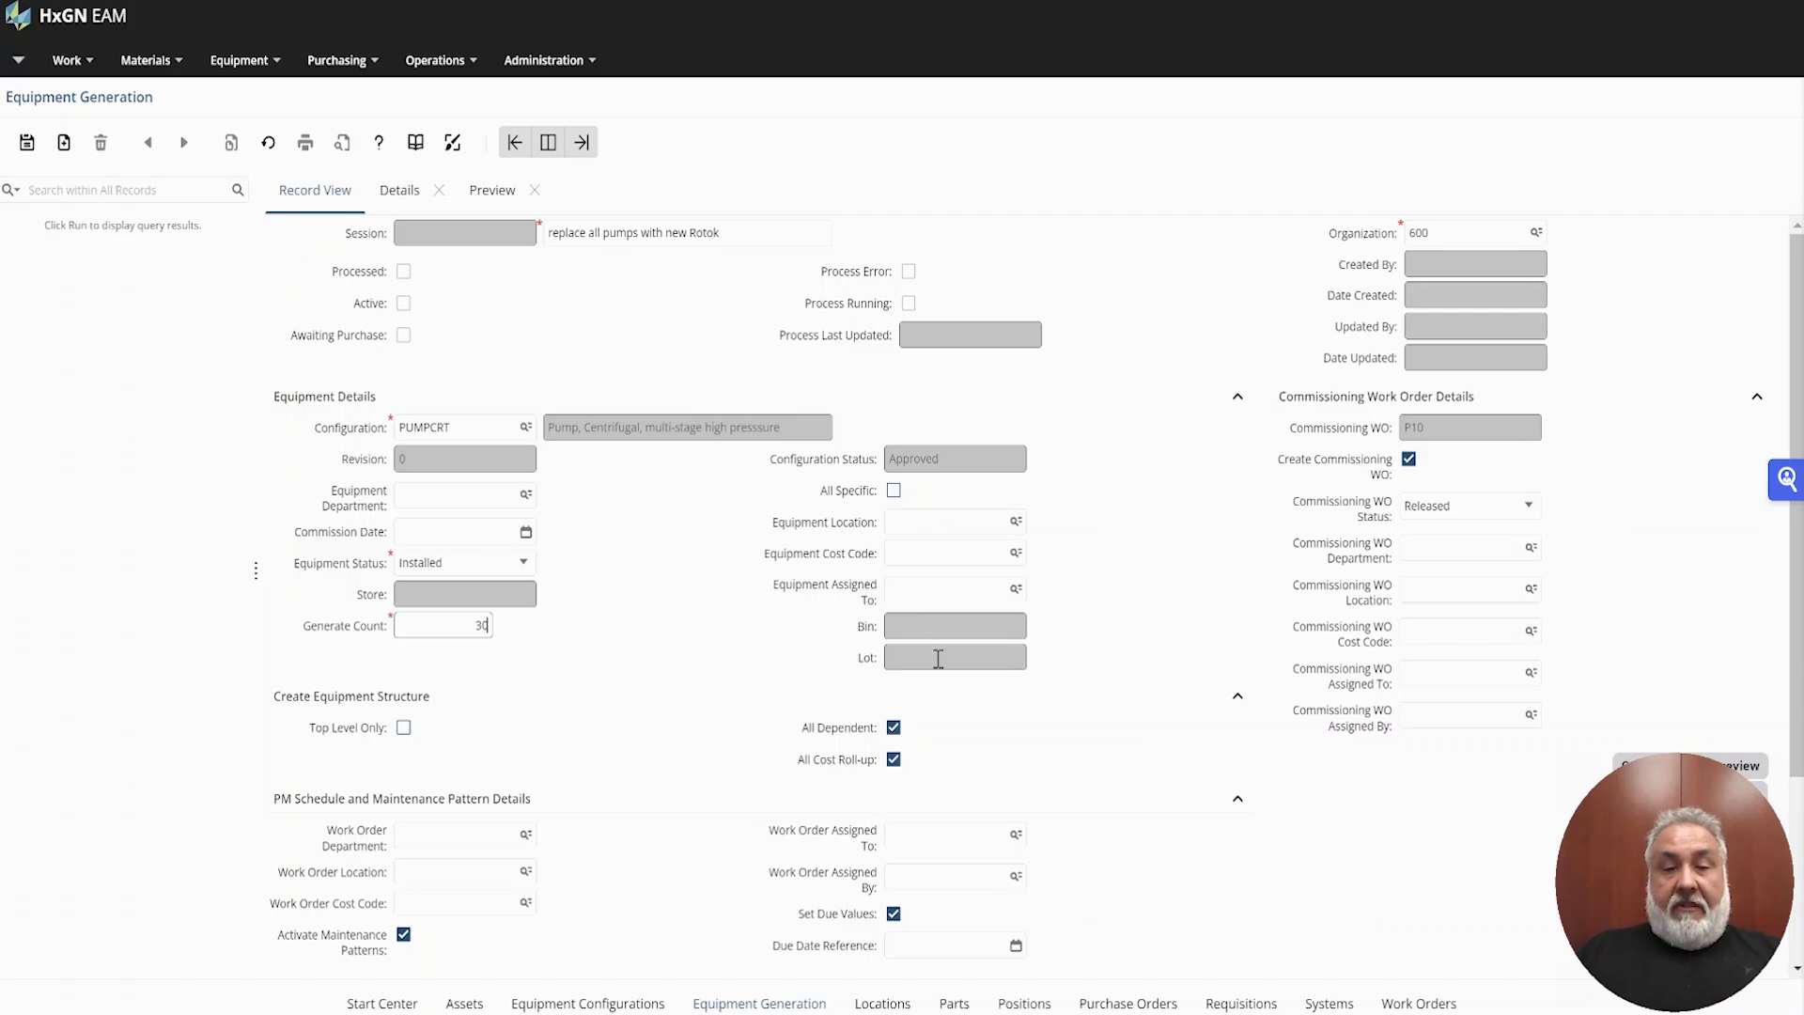
drag(1564, 883, 1573, 128)
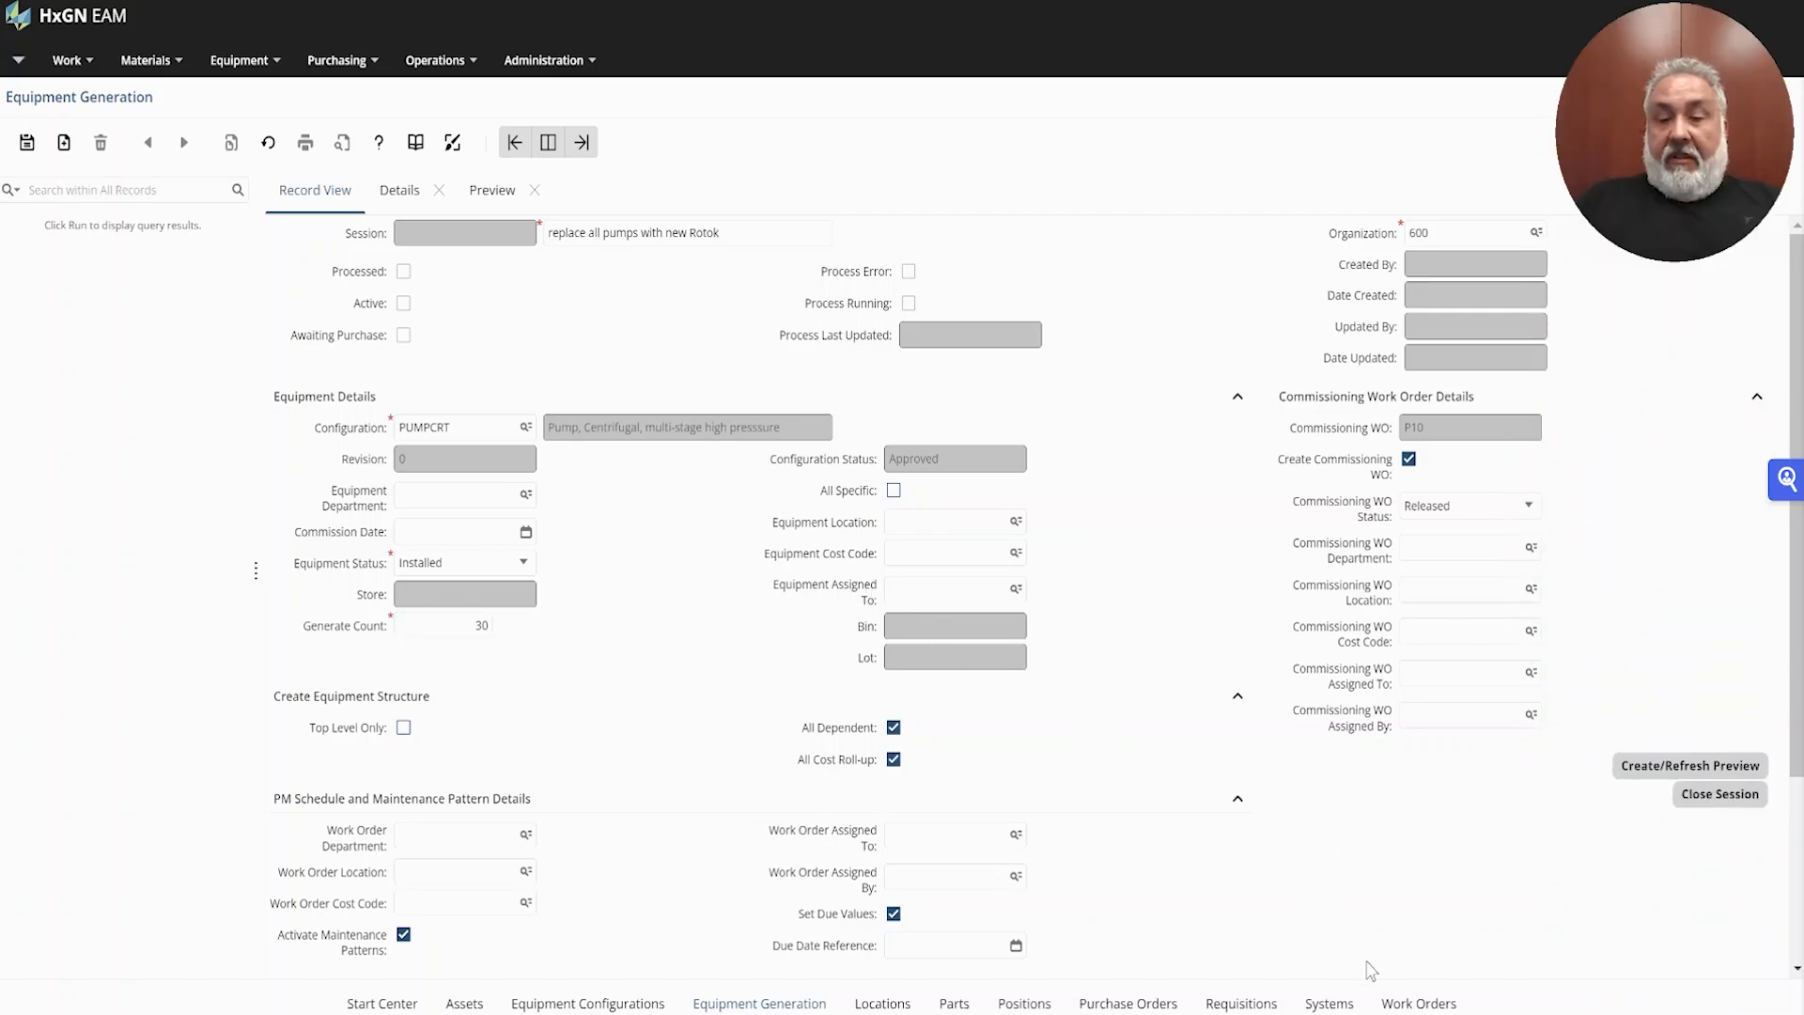
Save the new equipment generation session.
click(1626, 767)
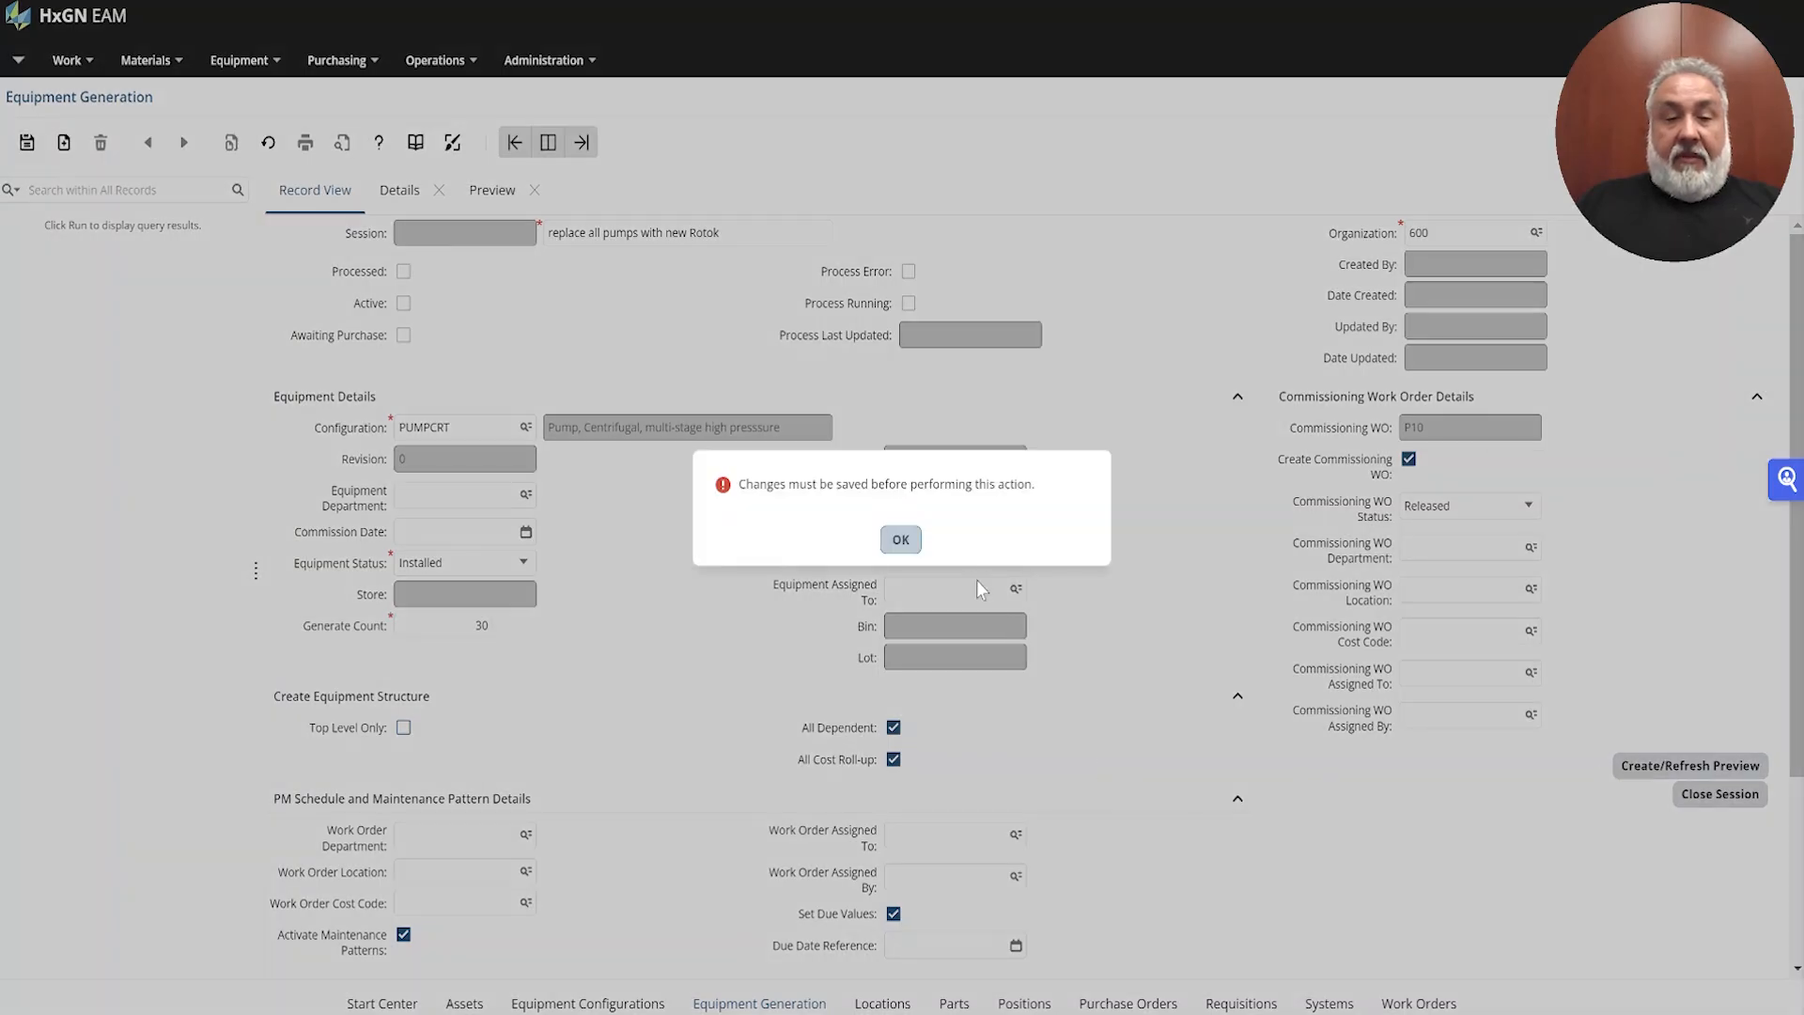
click(907, 541)
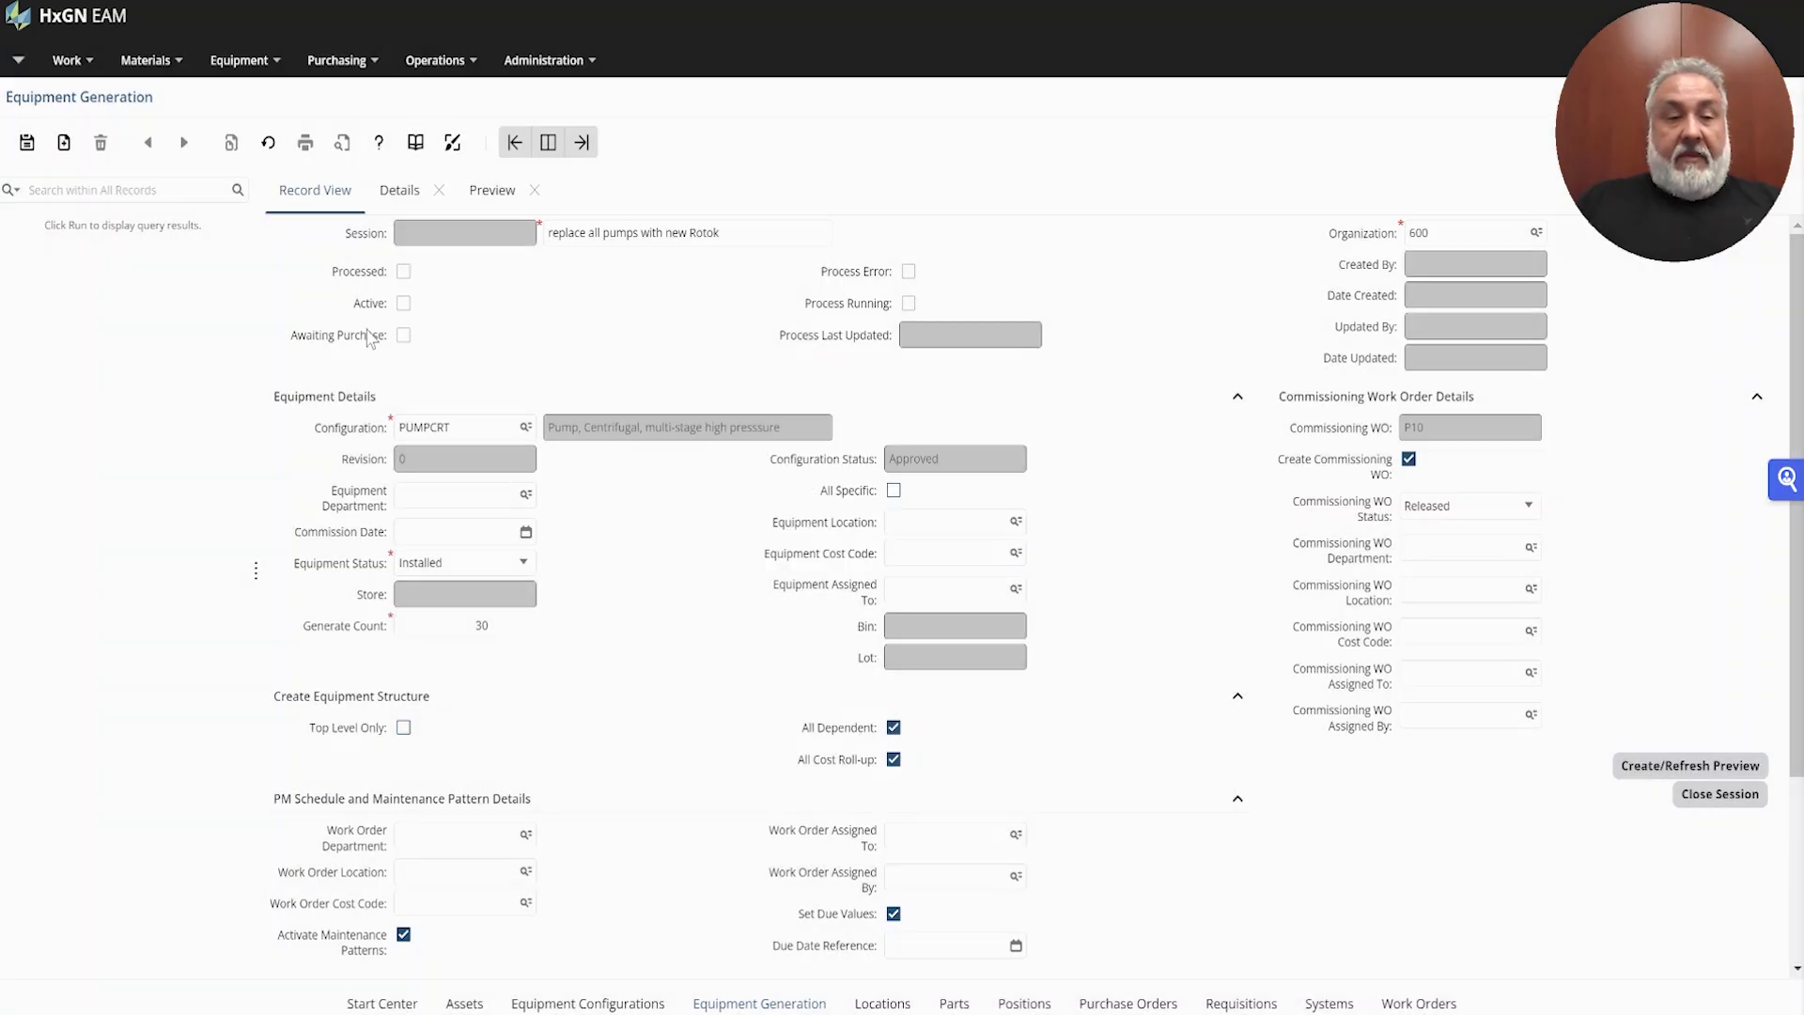
click(27, 143)
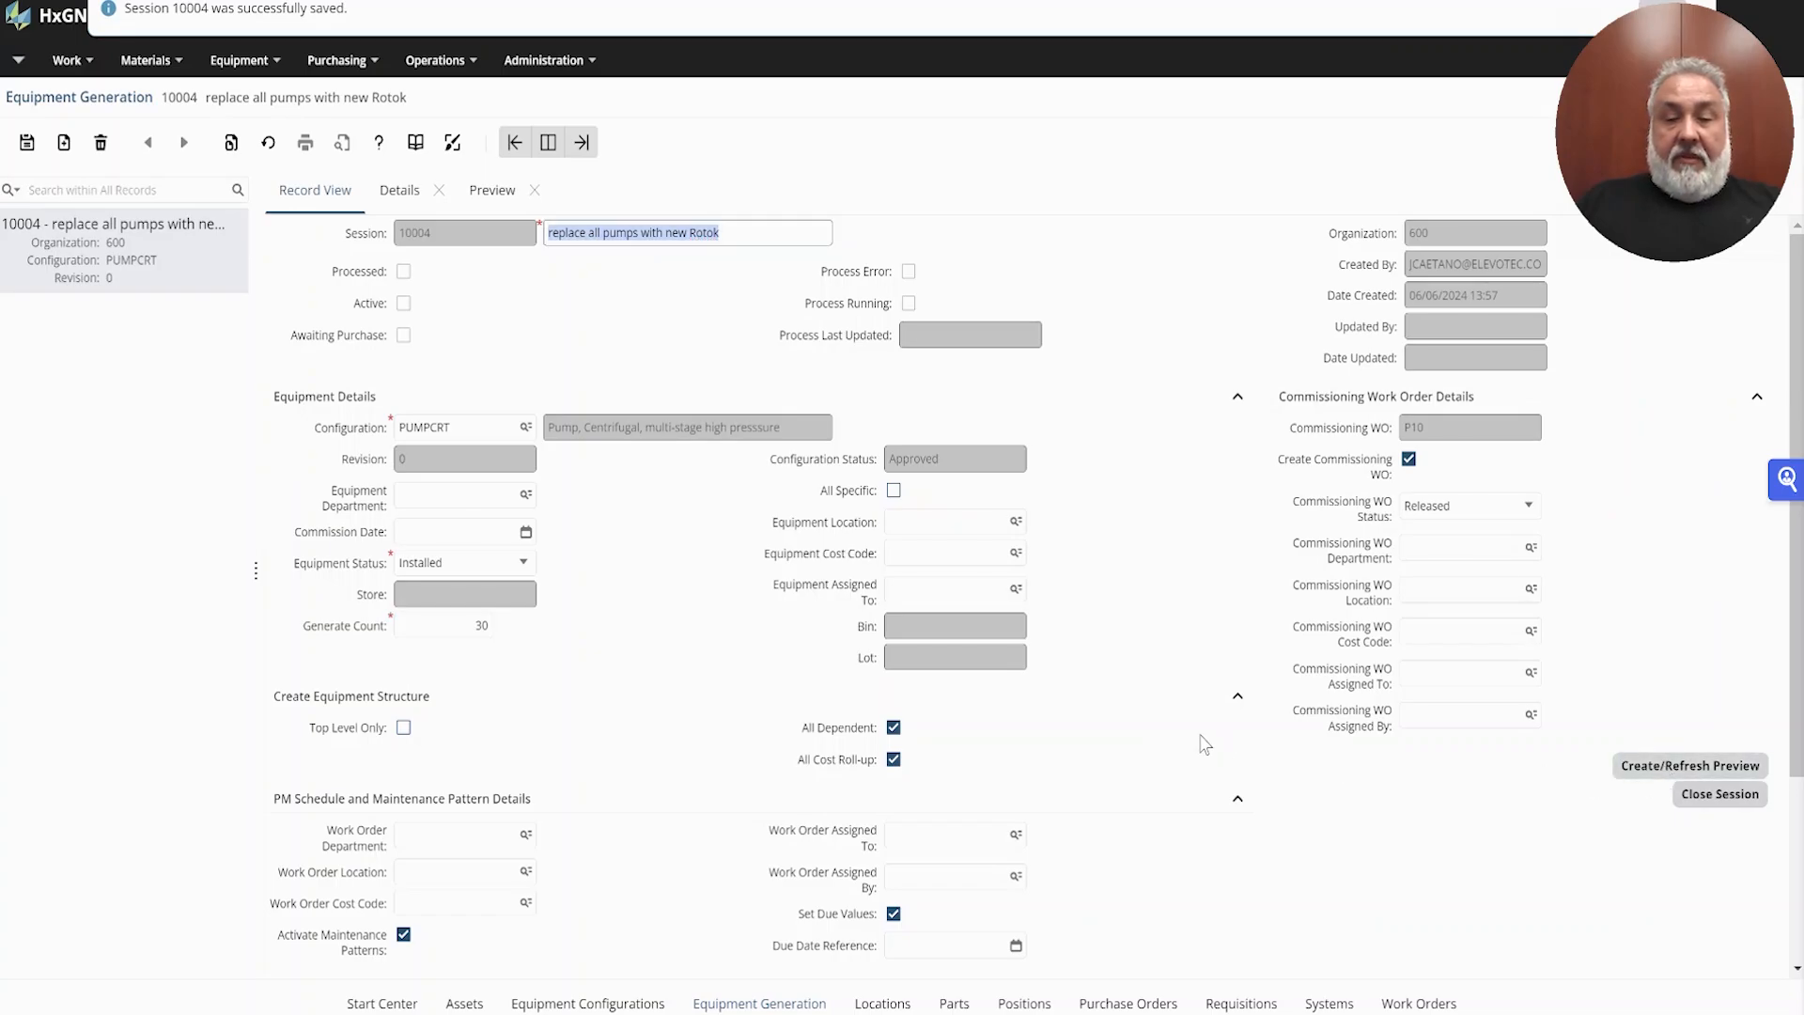
Create the preview for the saved session and look through the list of pumps it contains.
click(1662, 773)
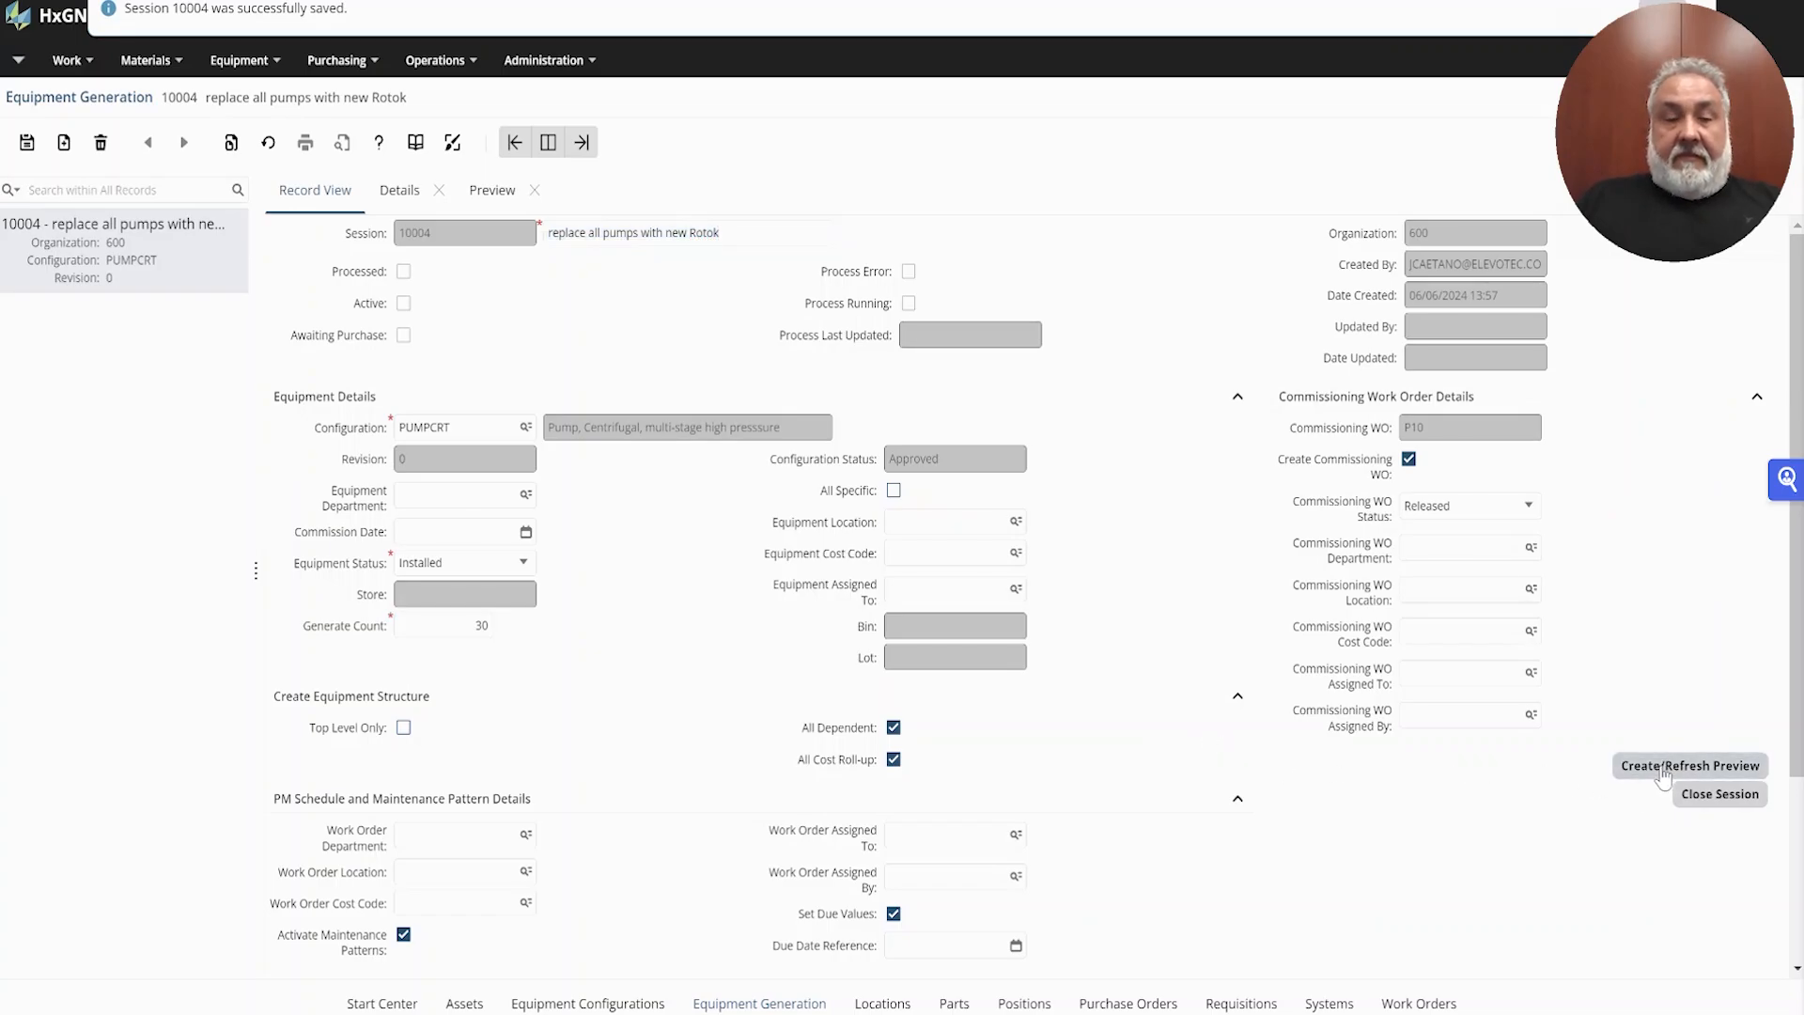
click(492, 192)
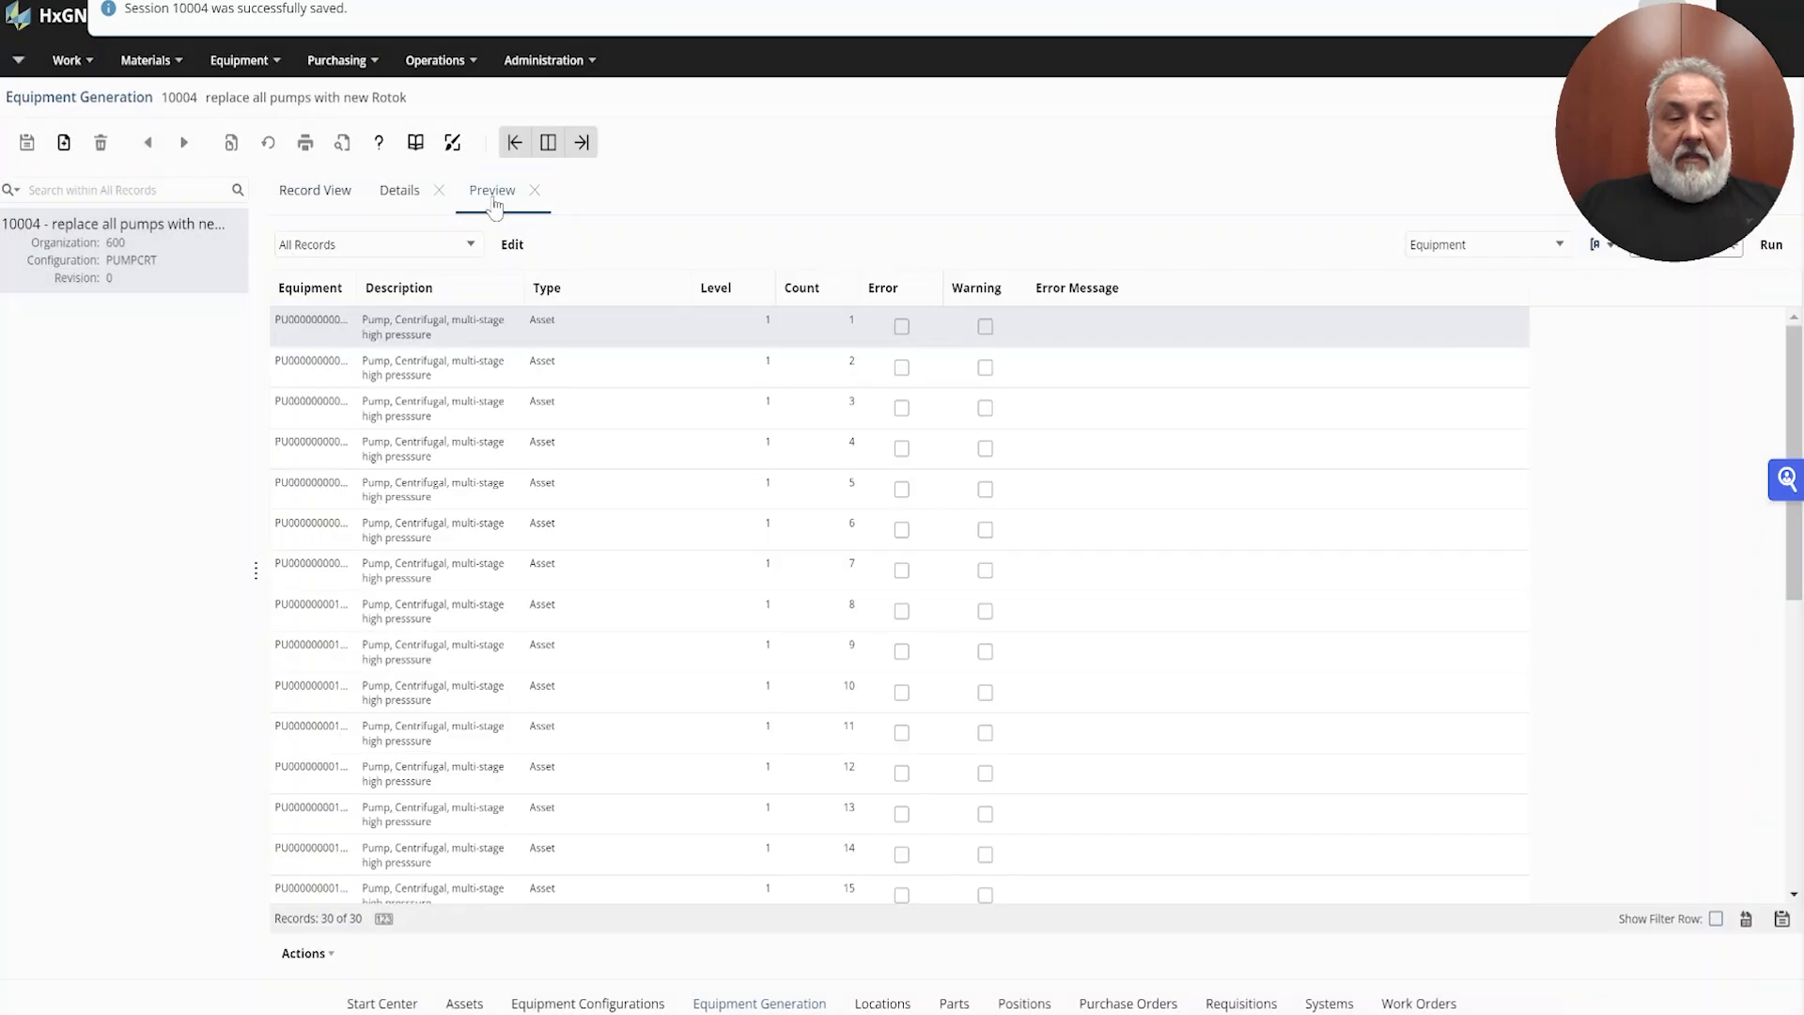
scroll(564, 468, down, 5)
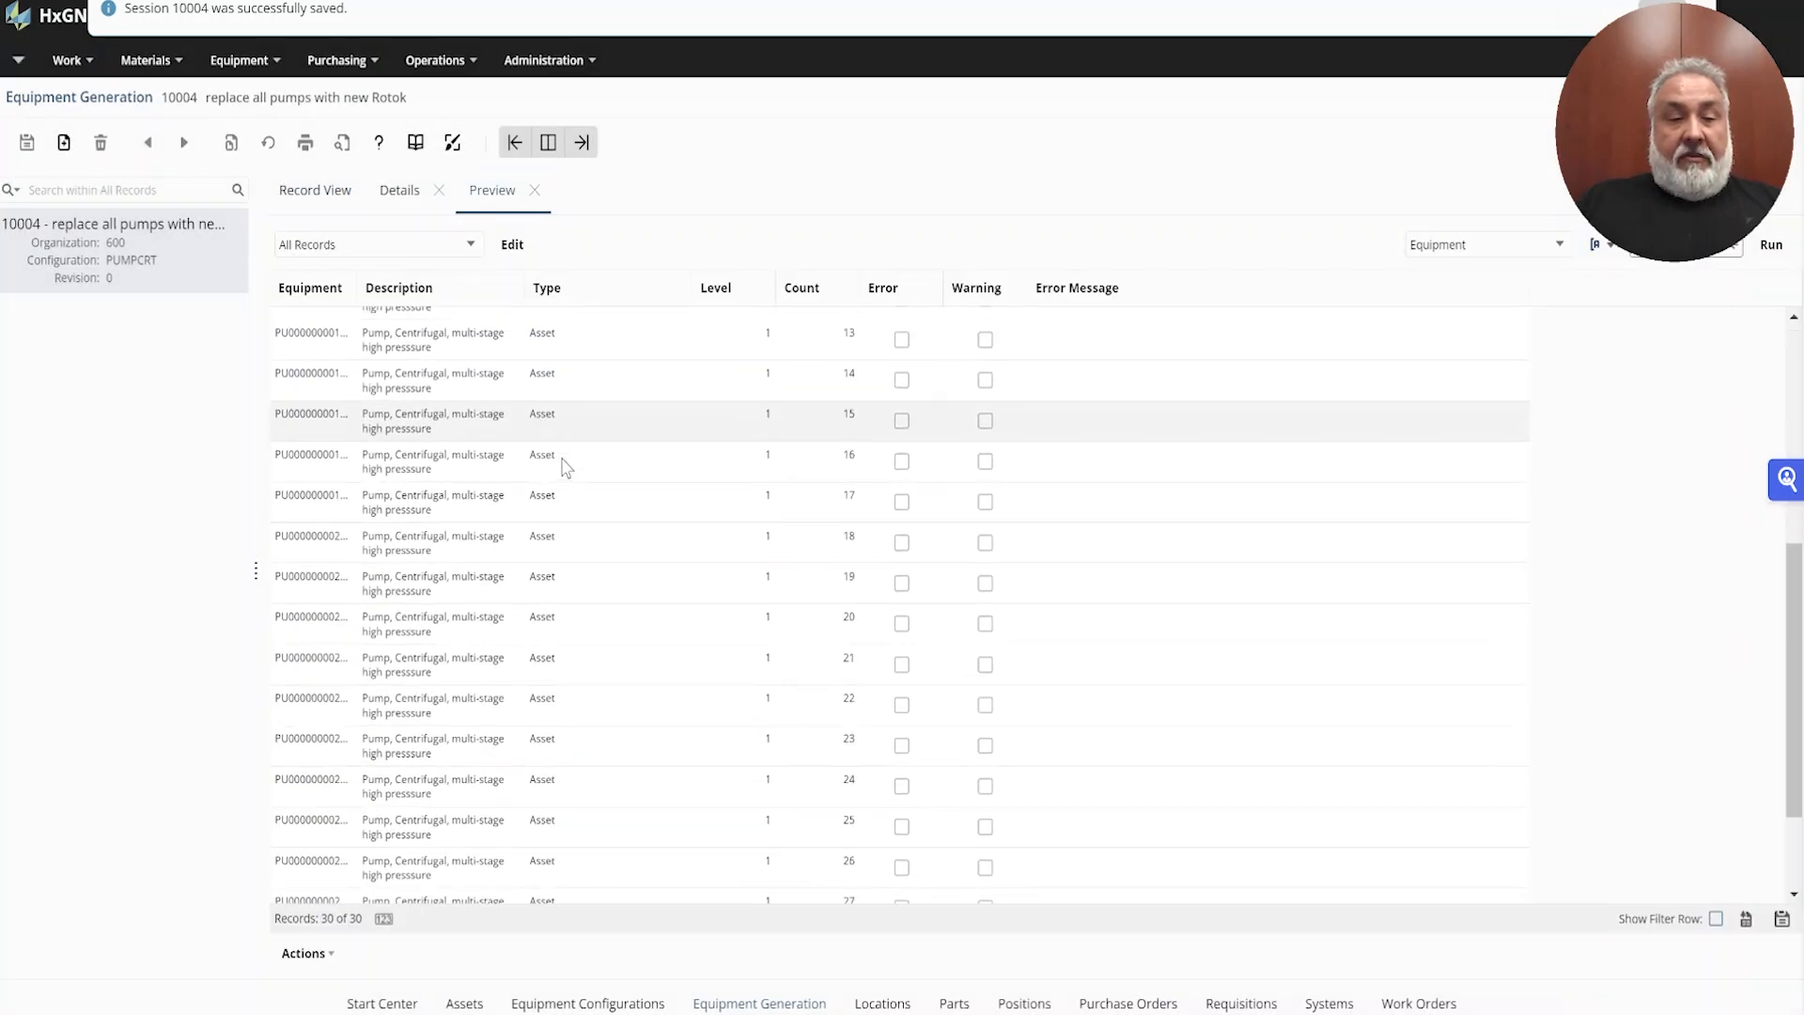
scroll(554, 479, up, 3)
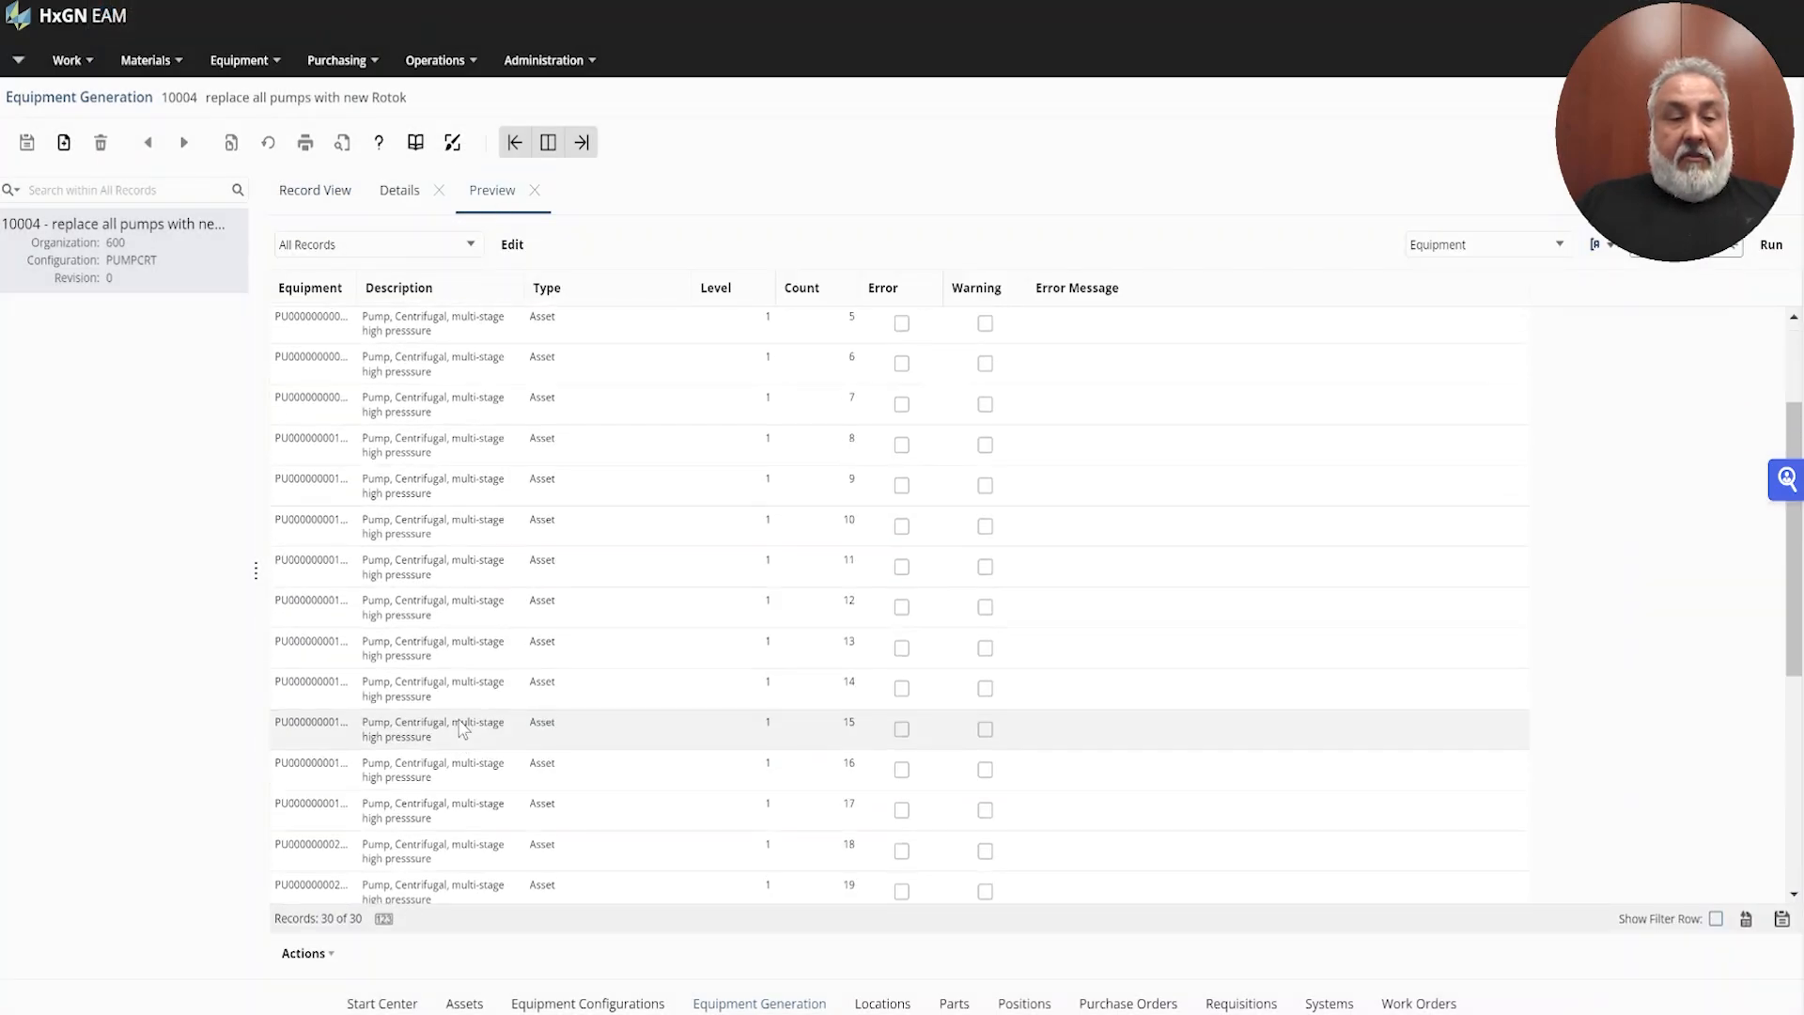
scroll(463, 730, up, 2)
Generate the equipment from the previewed session.
click(303, 955)
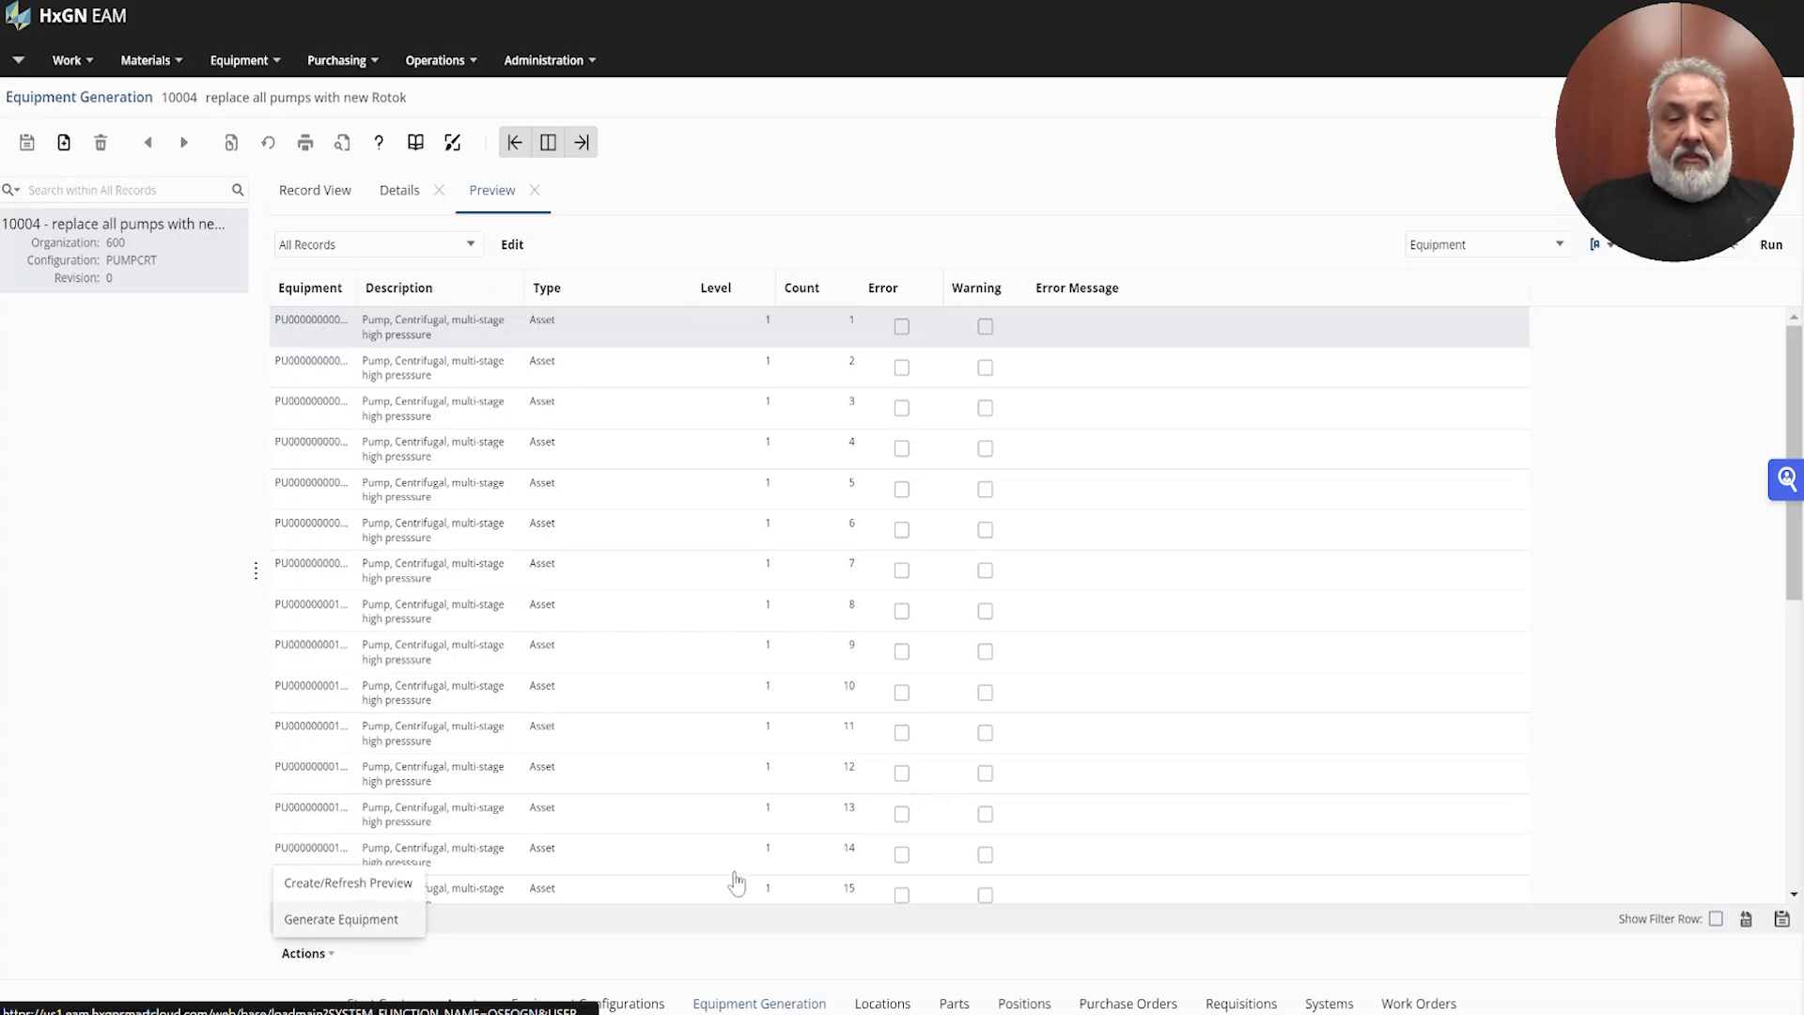
click(735, 879)
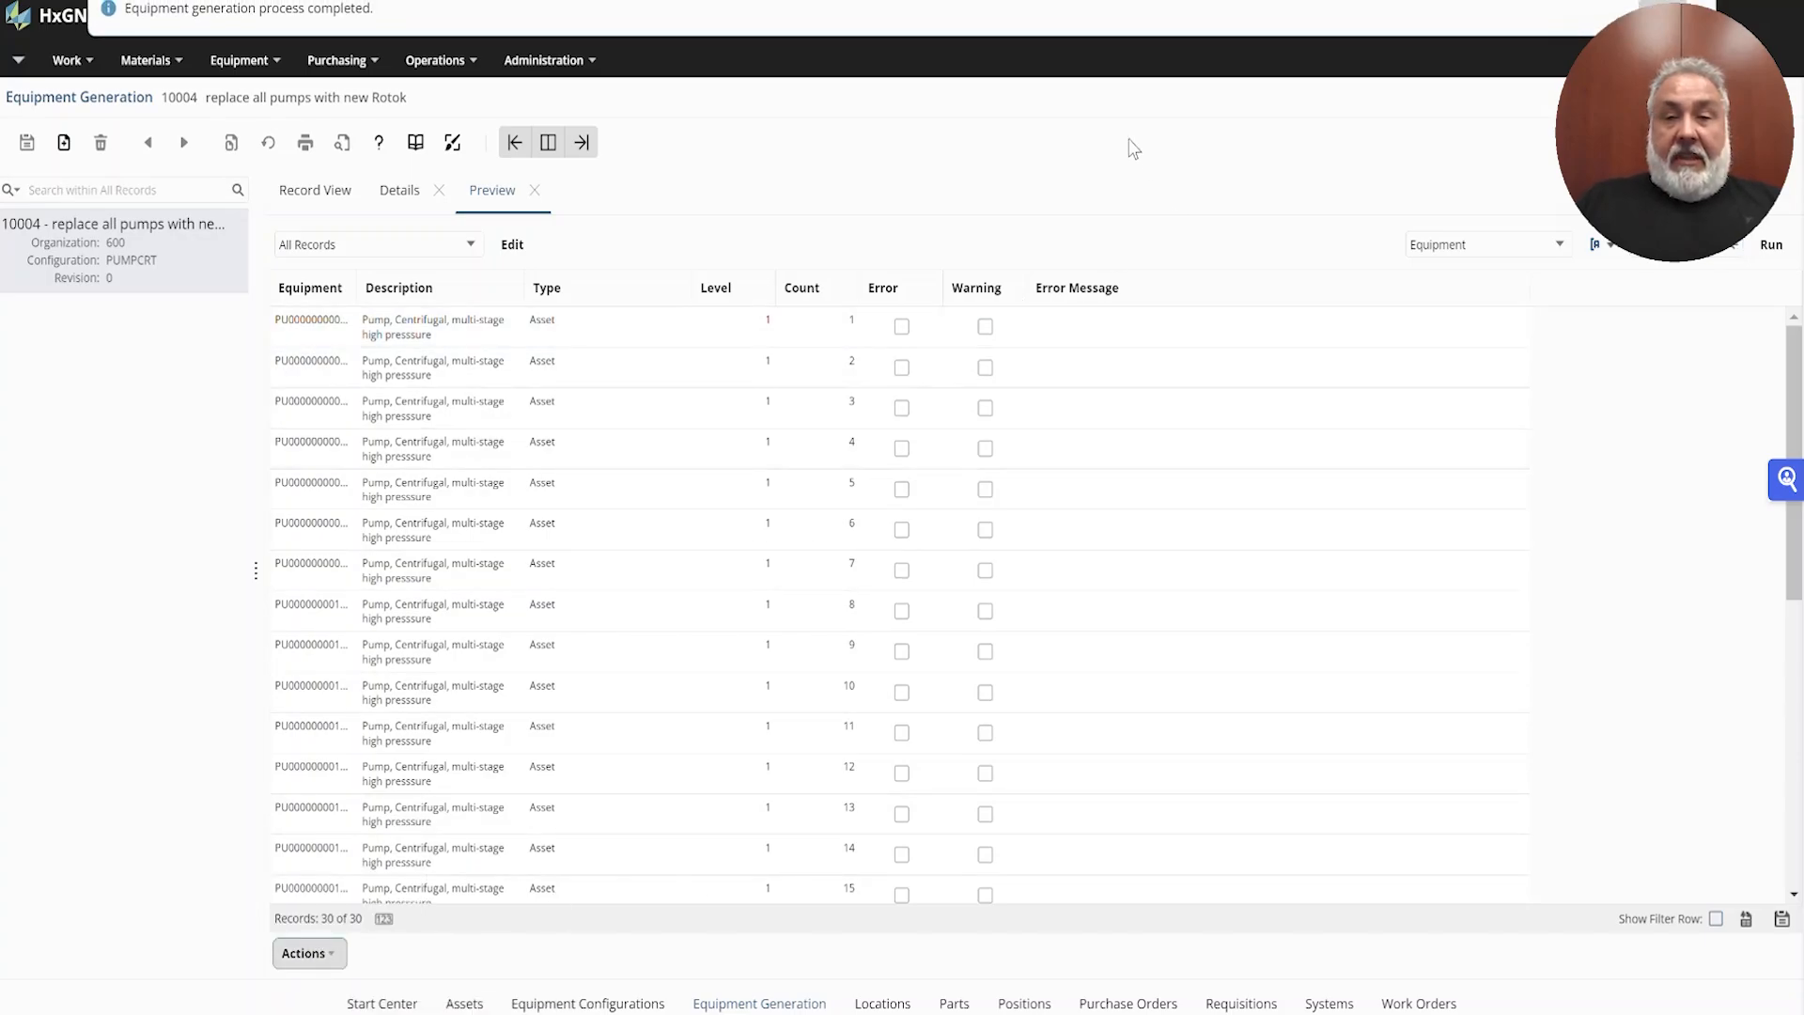
drag(1604, 131, 1603, 869)
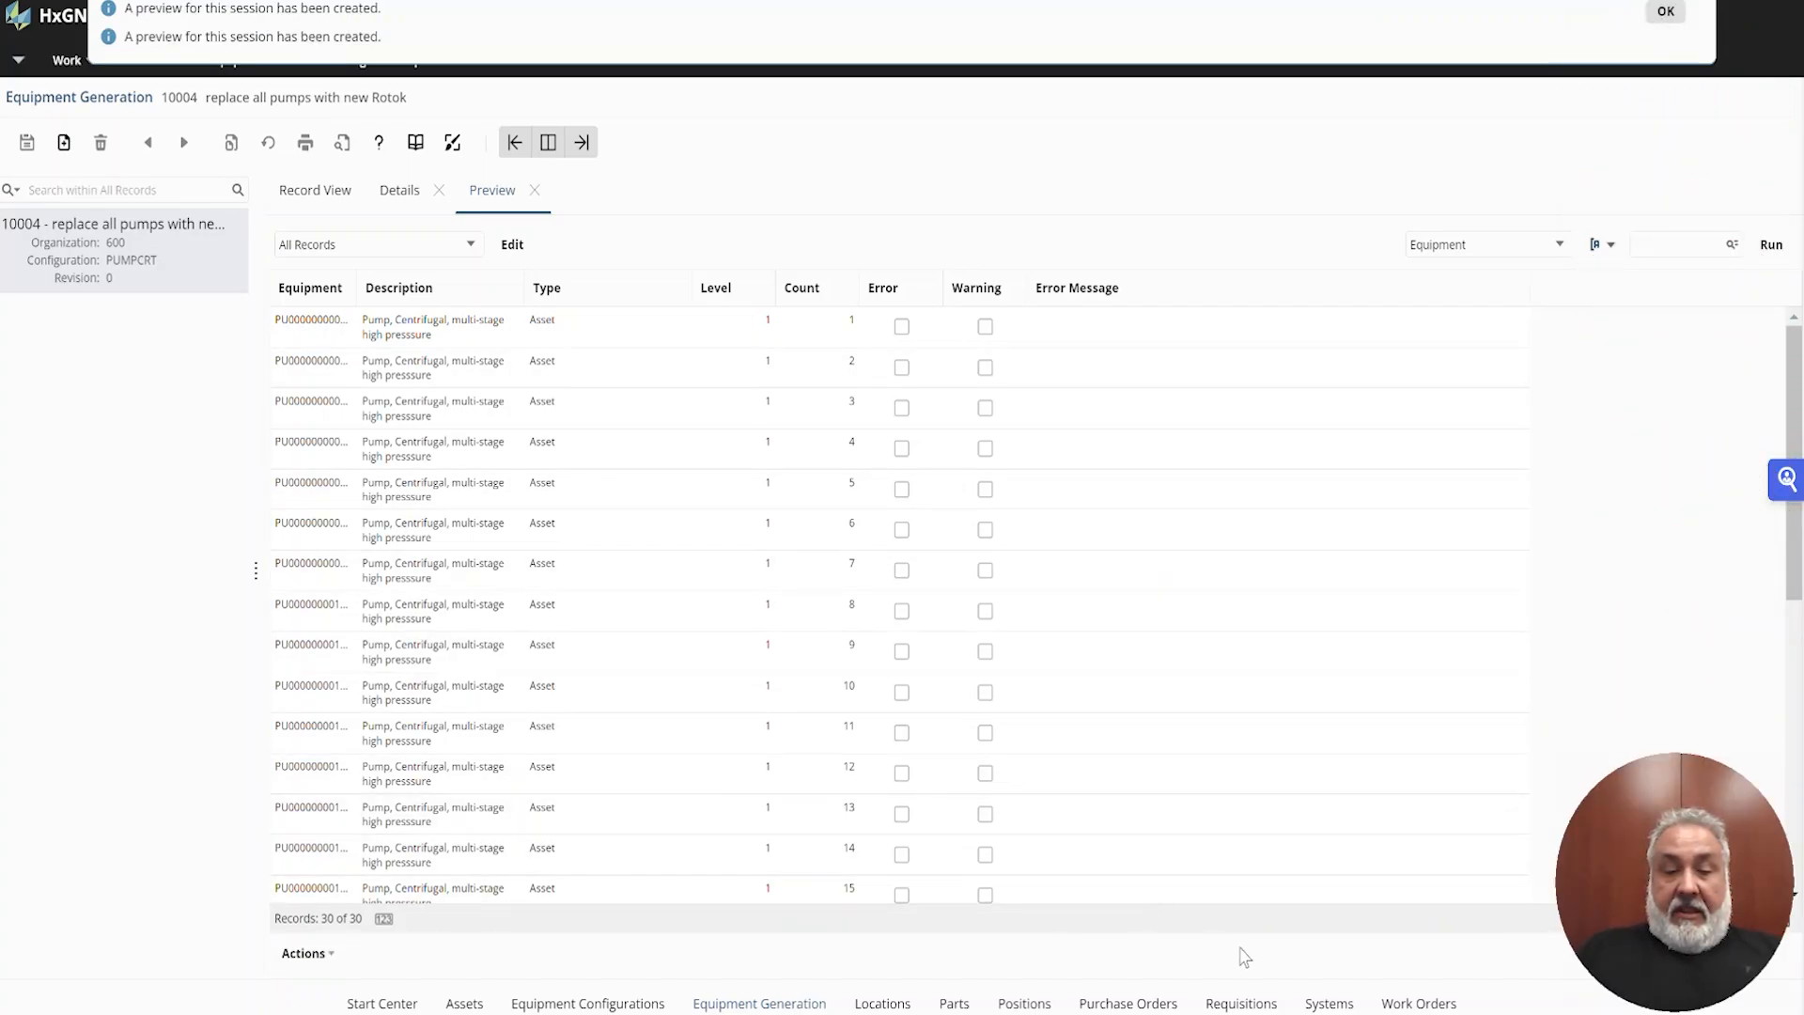
Go to the Assets screen, run the query for all assets and expand the list to full width.
click(464, 1002)
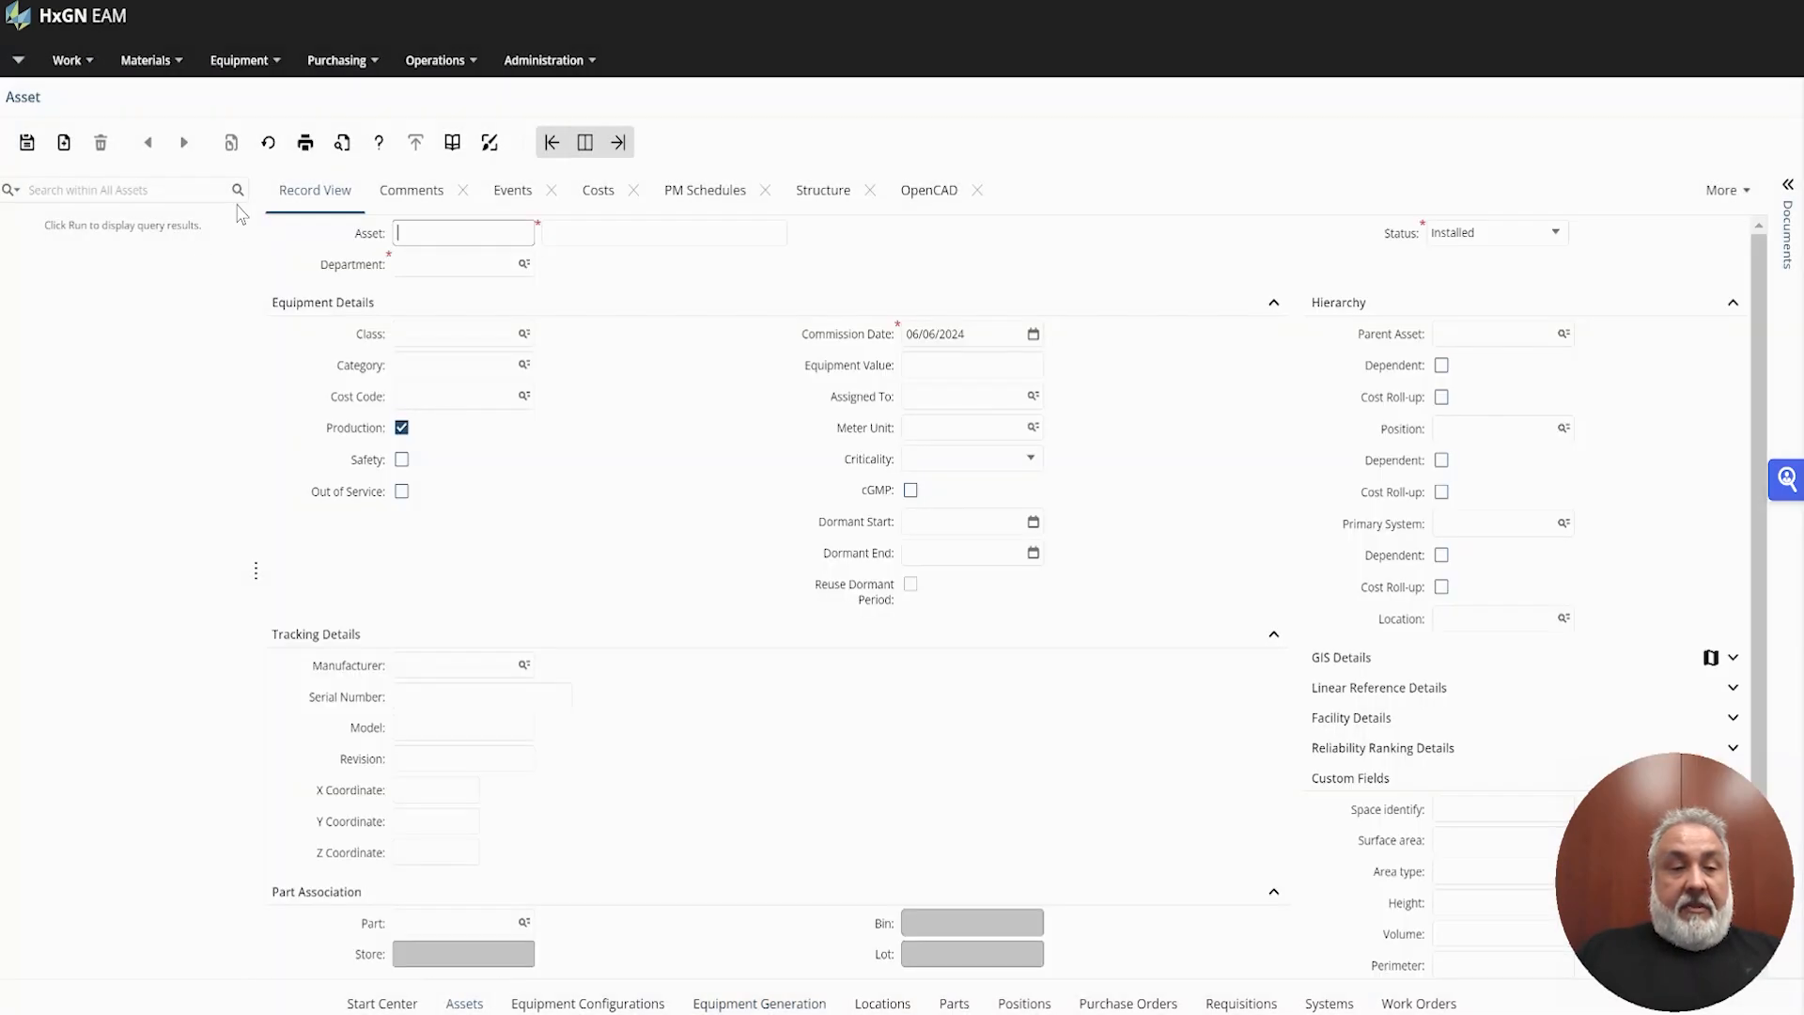
click(238, 190)
scroll(141, 550, down, 4)
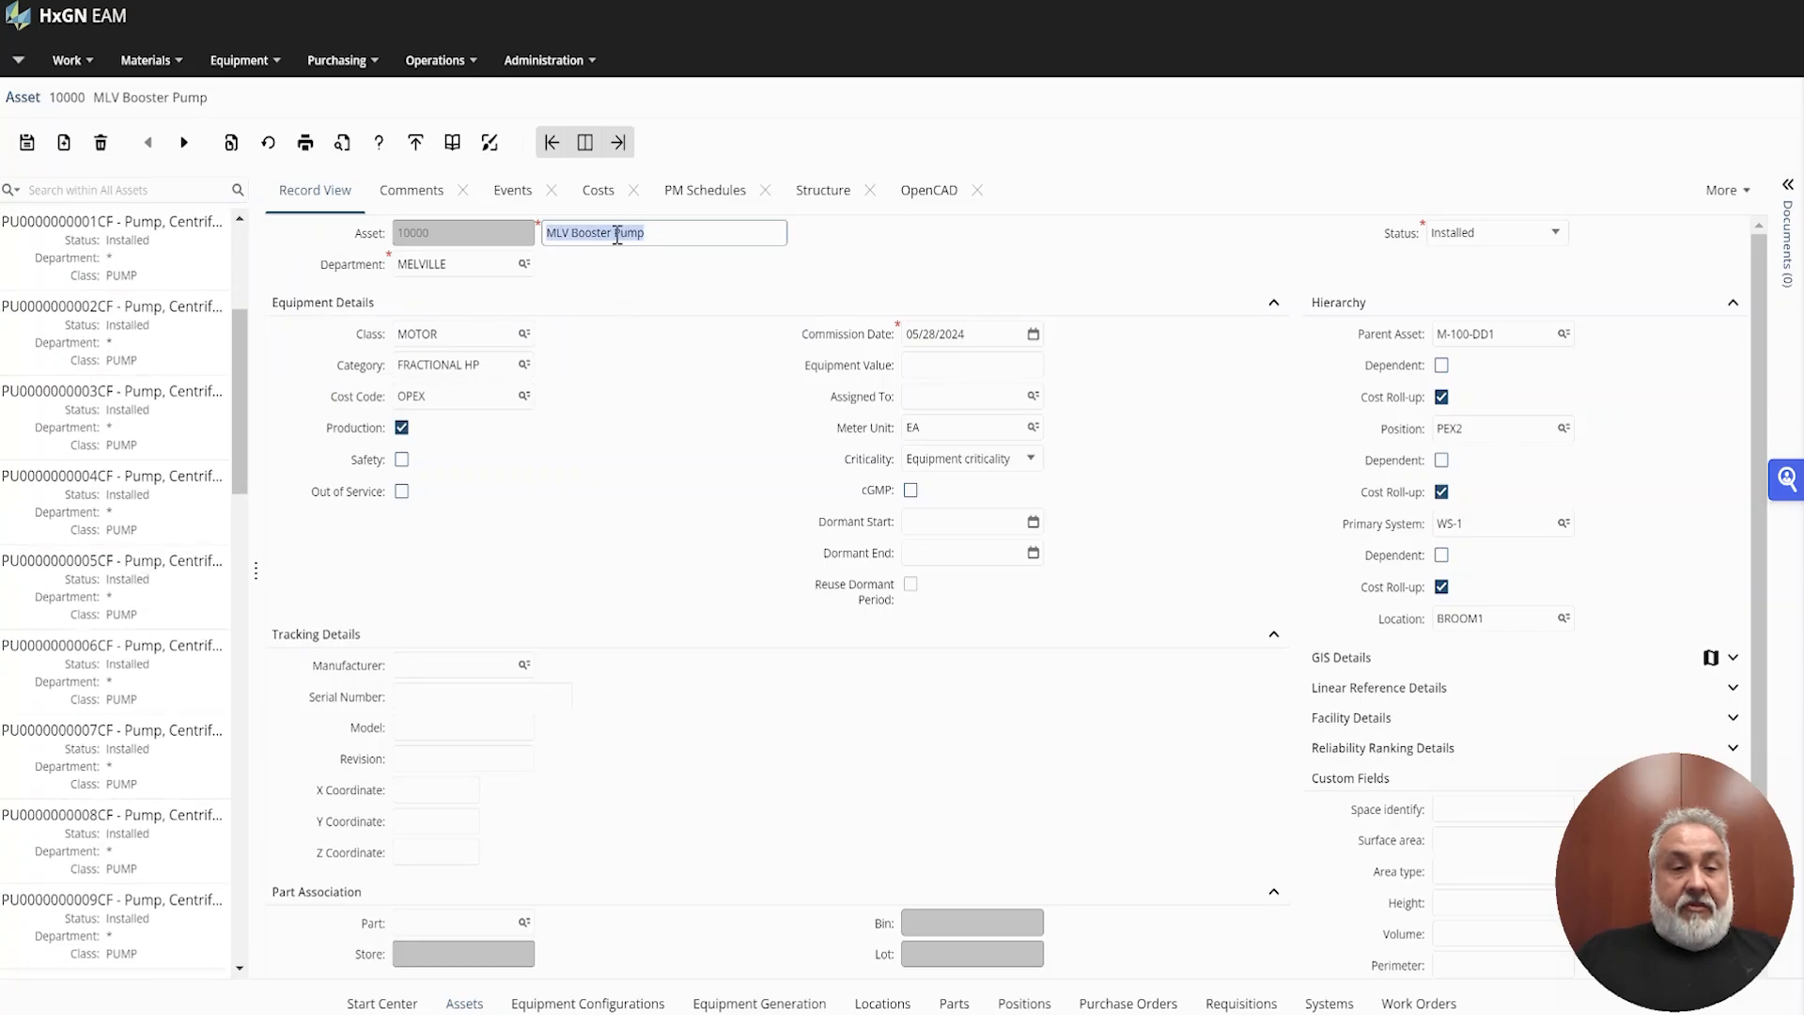
click(617, 142)
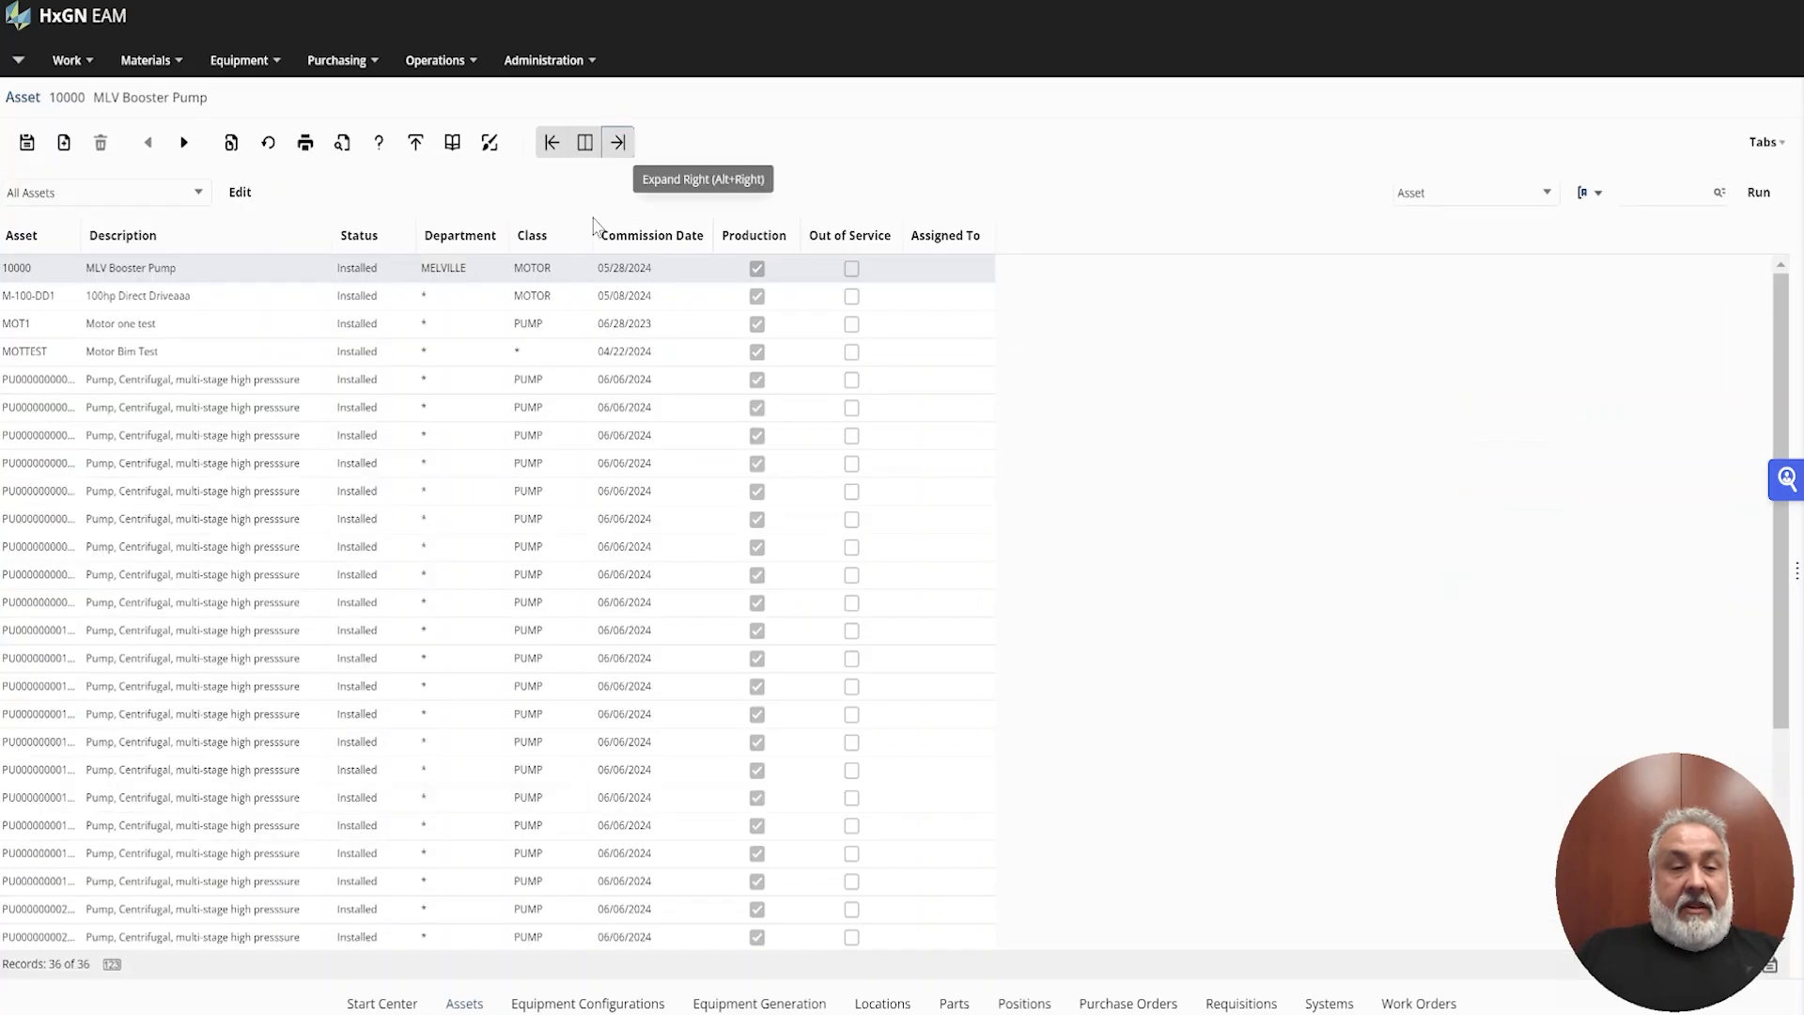
click(303, 385)
click(300, 525)
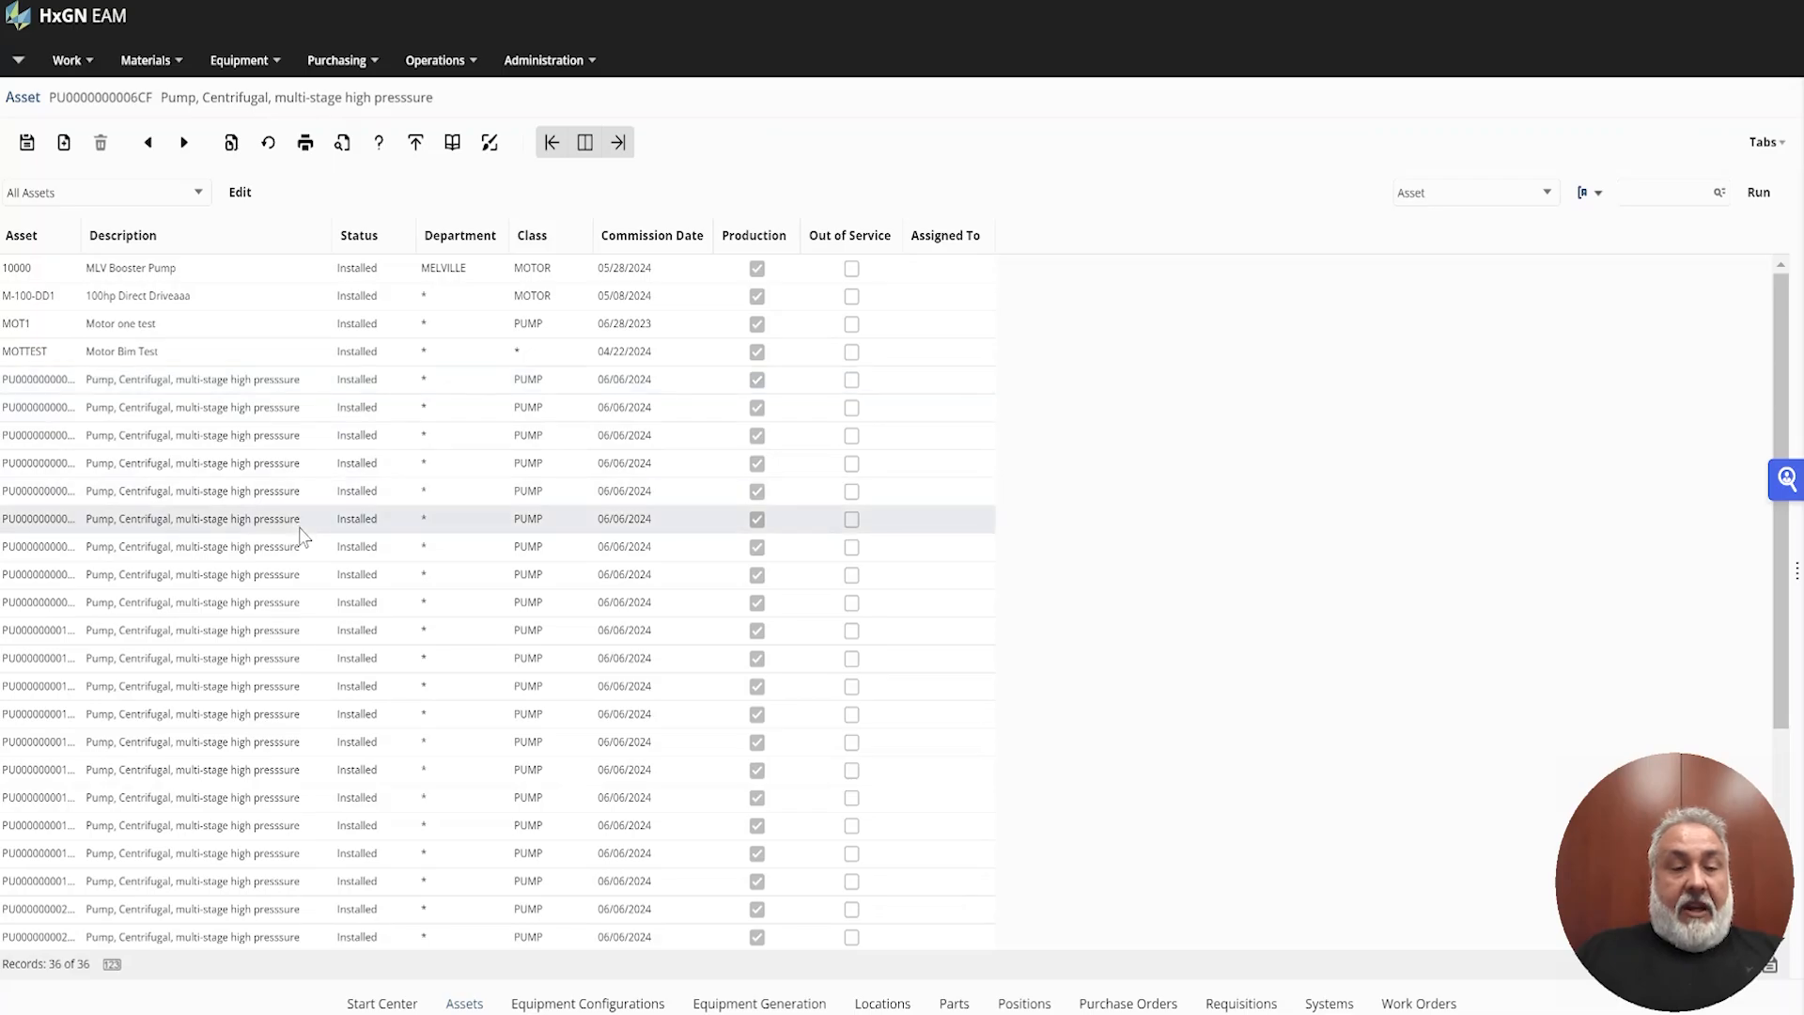
click(304, 576)
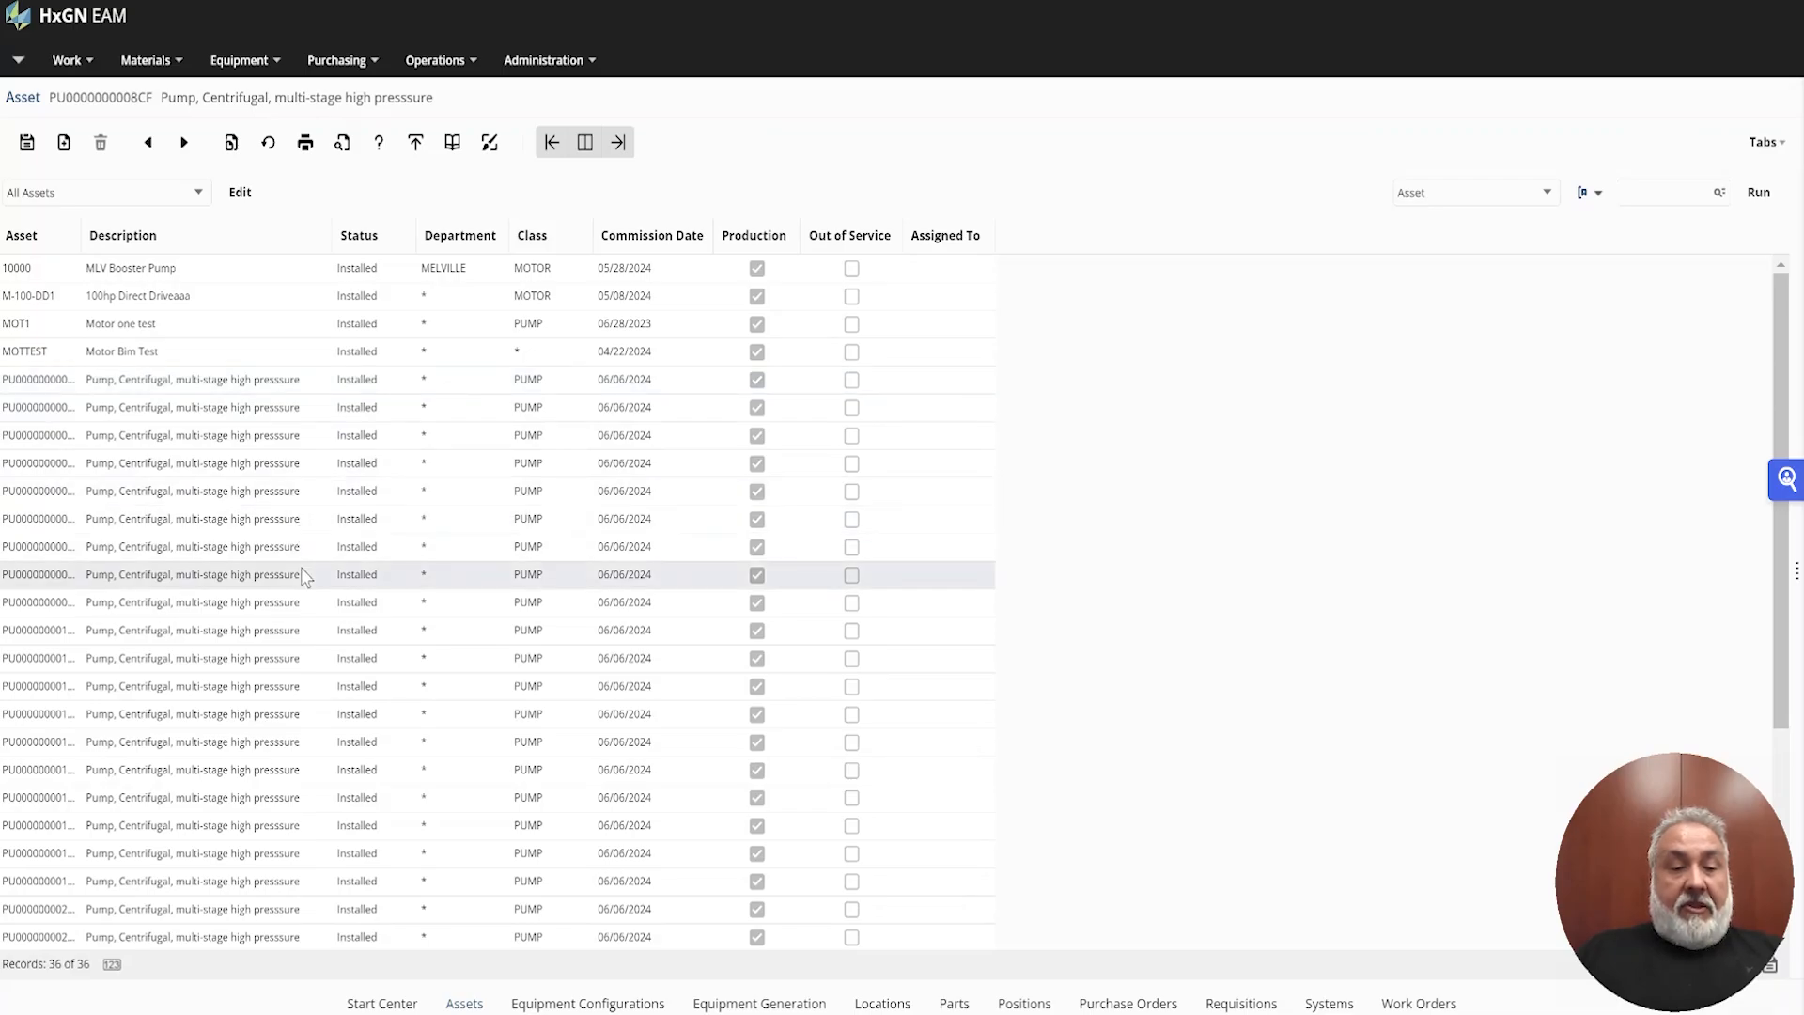
click(293, 661)
click(291, 743)
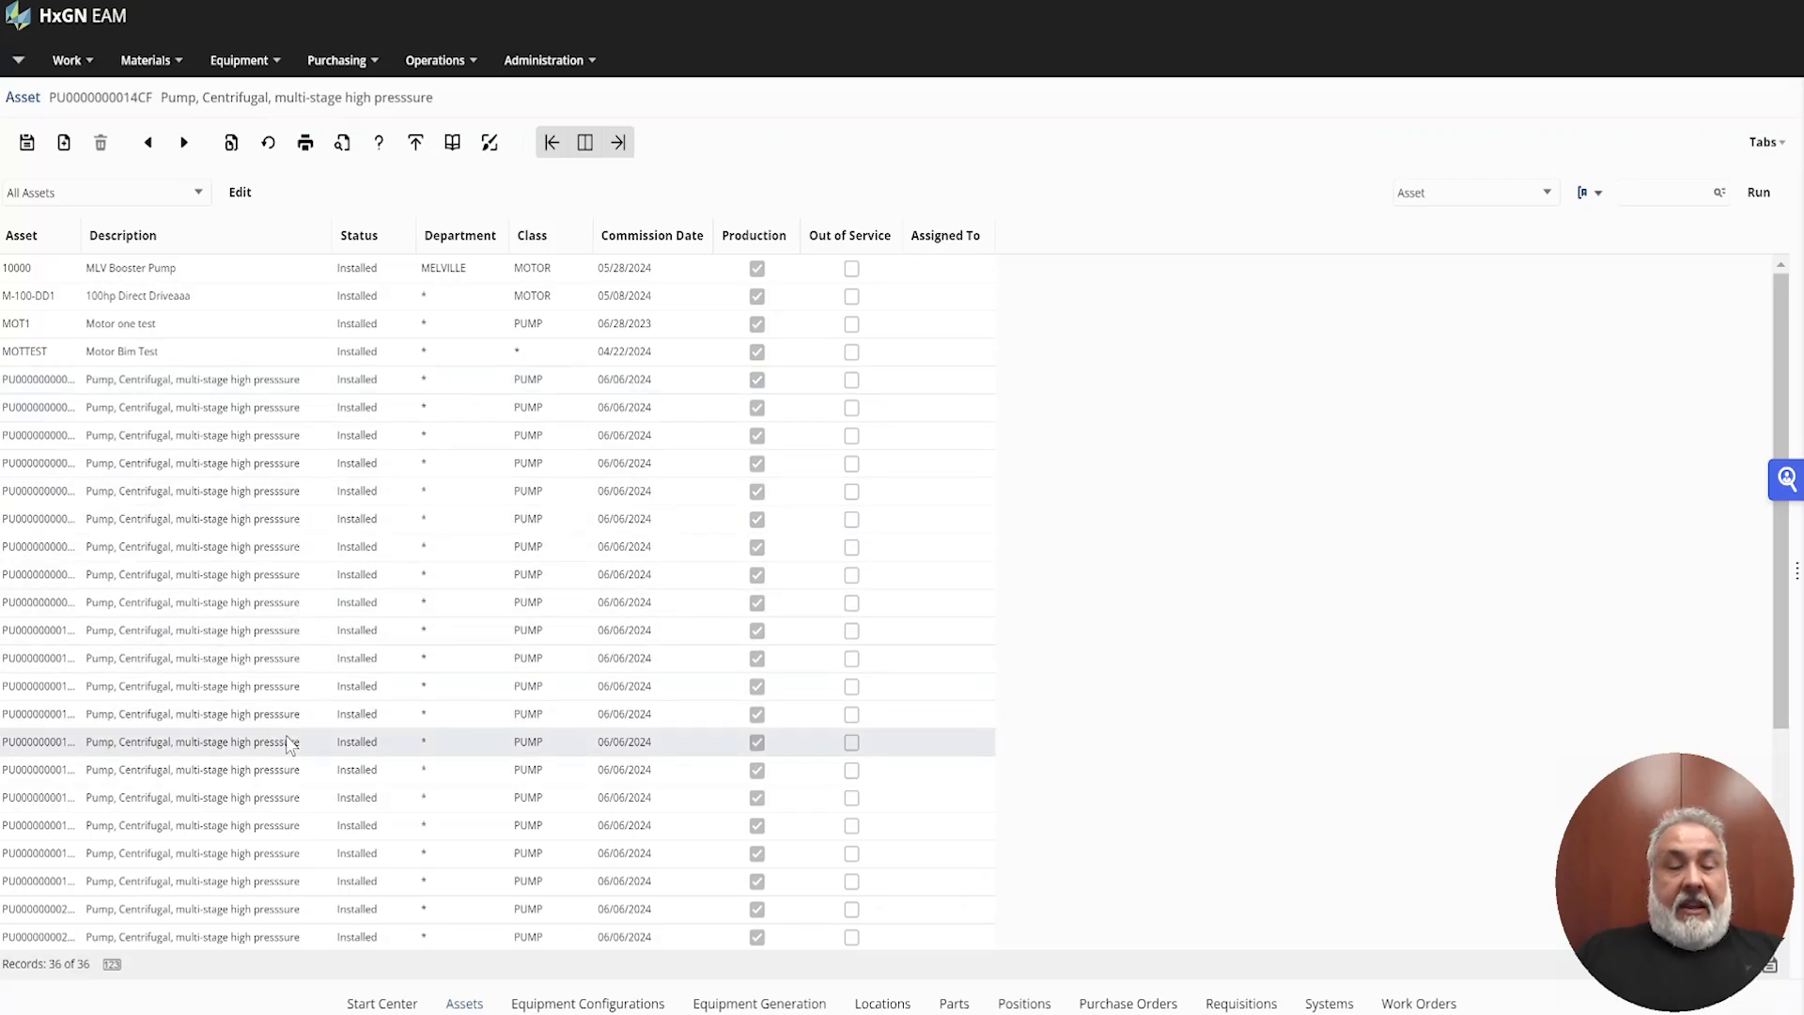
double_click(290, 742)
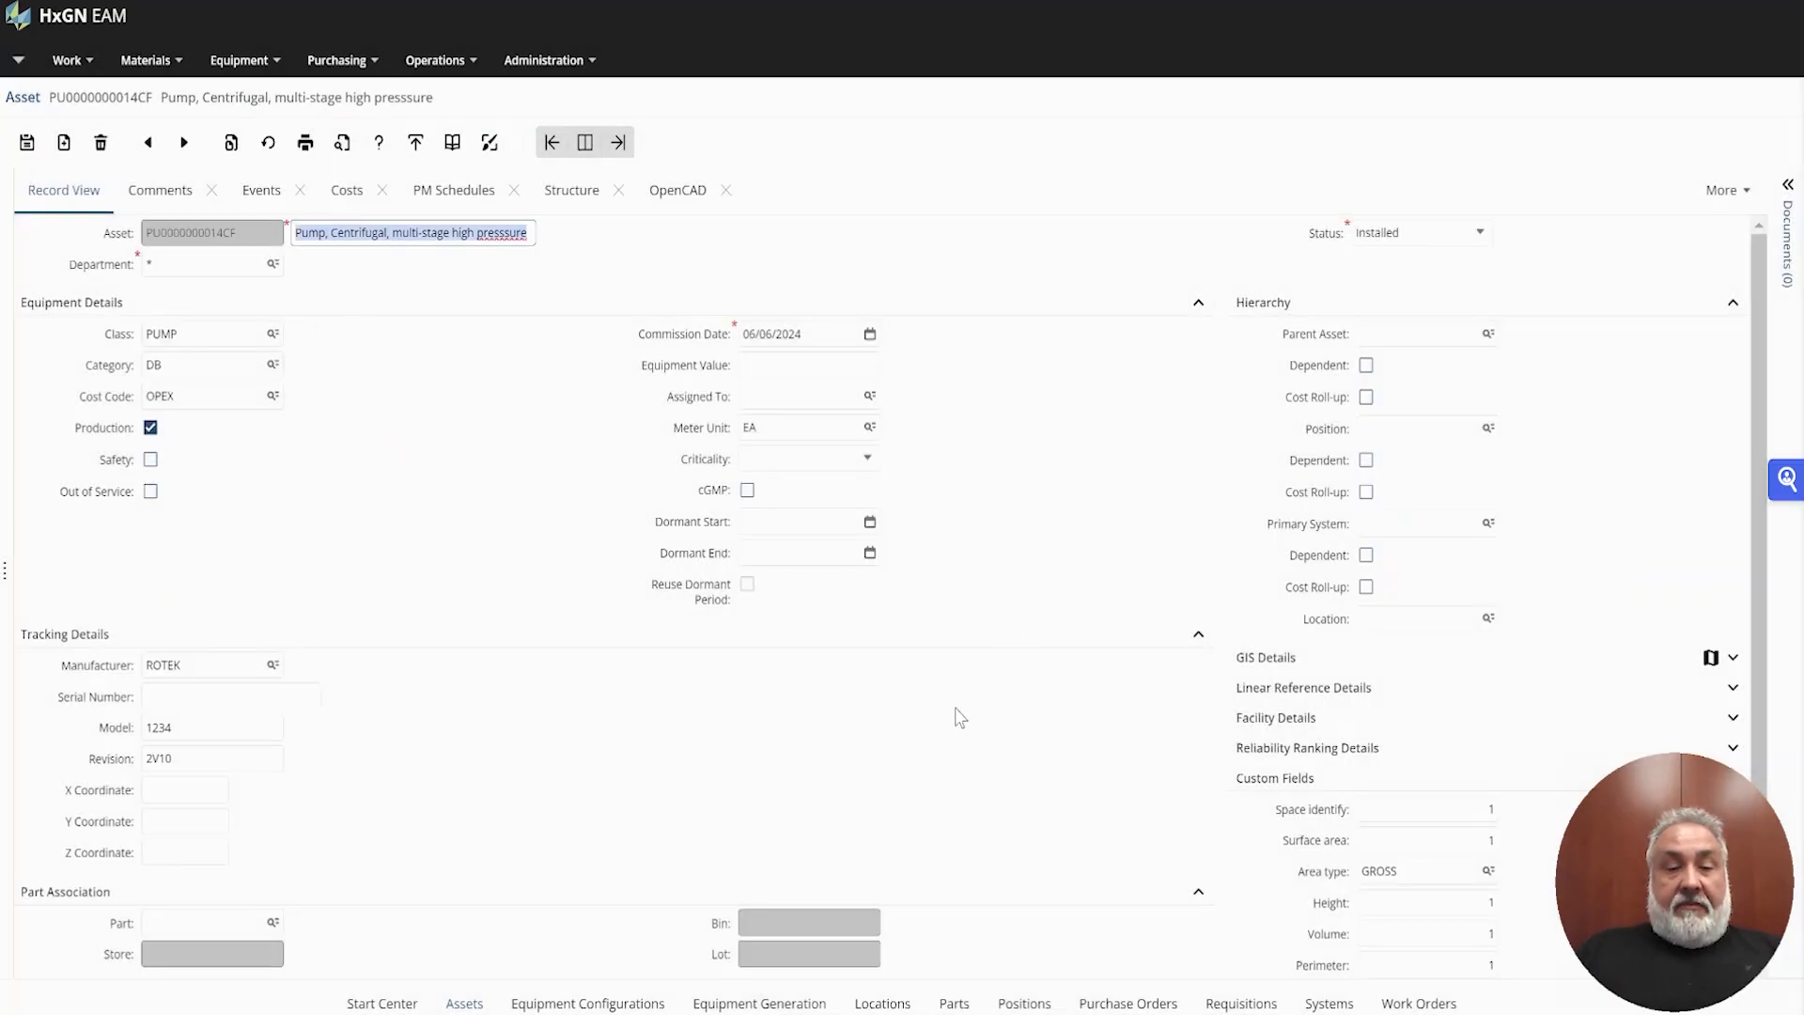
Go to Equipment Configurations, list all records and display revision 1 of PUMPCRT.
click(238, 60)
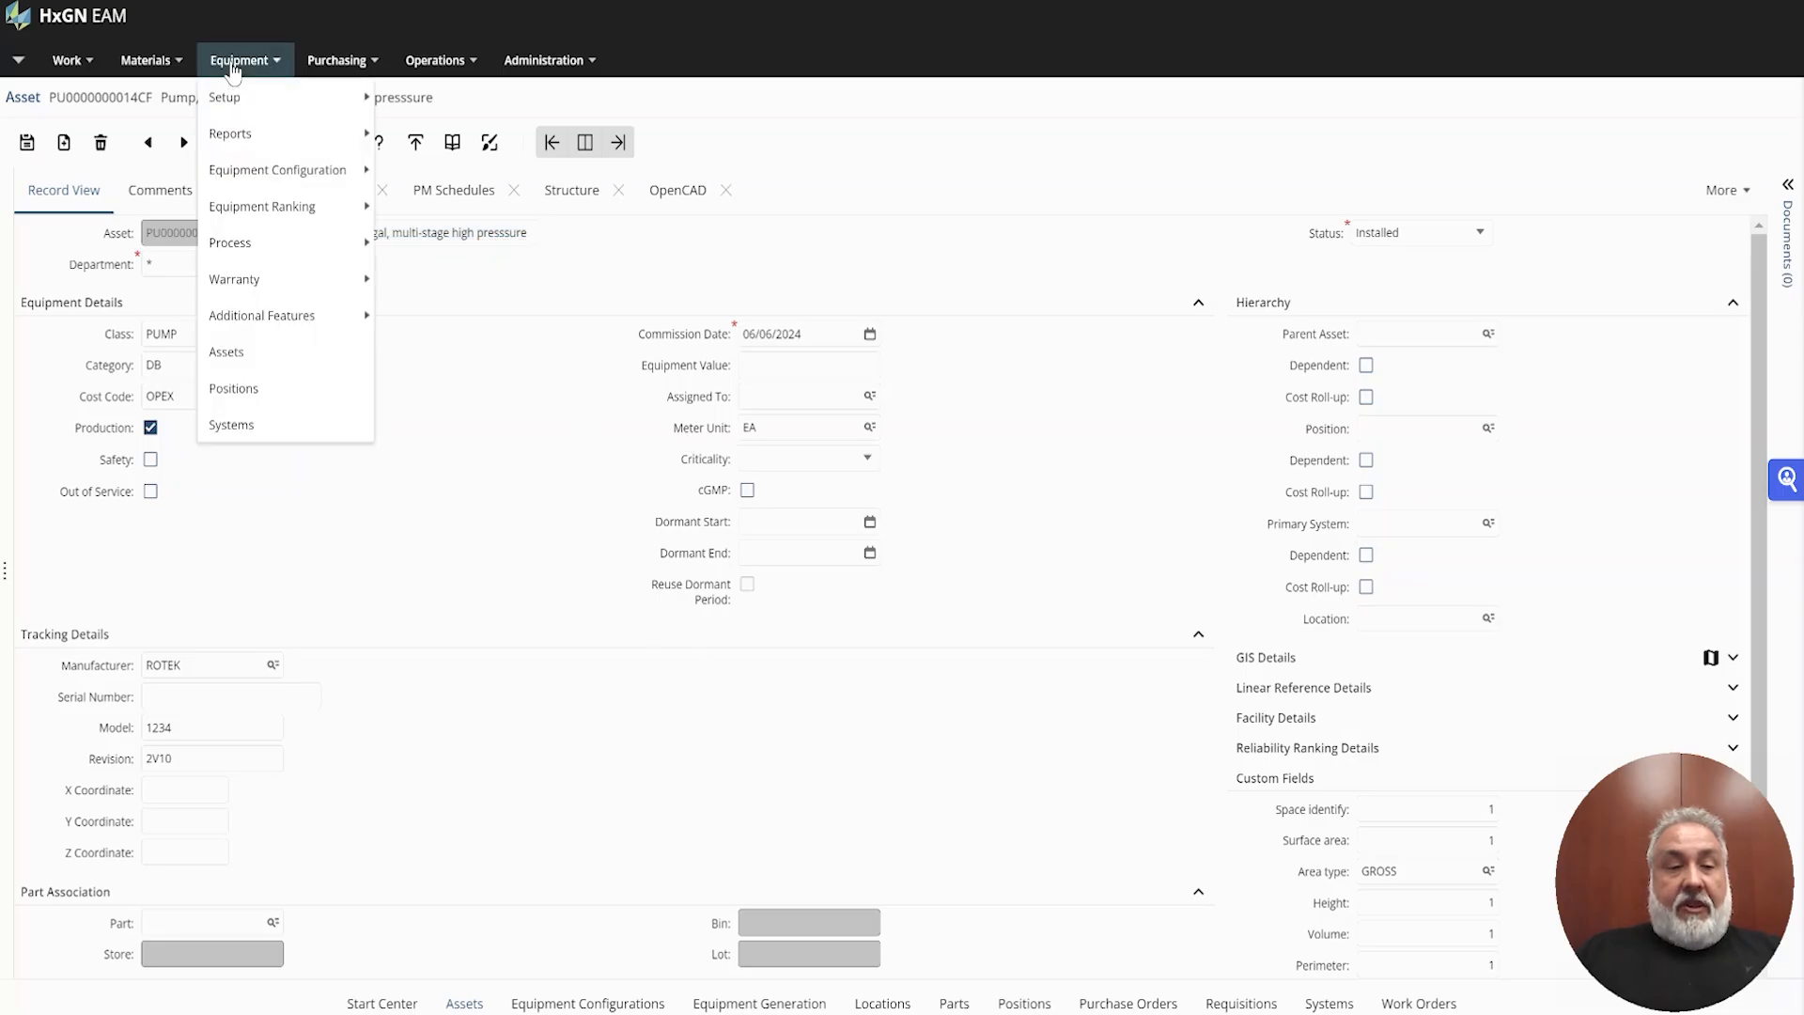
mouse_move(302, 173)
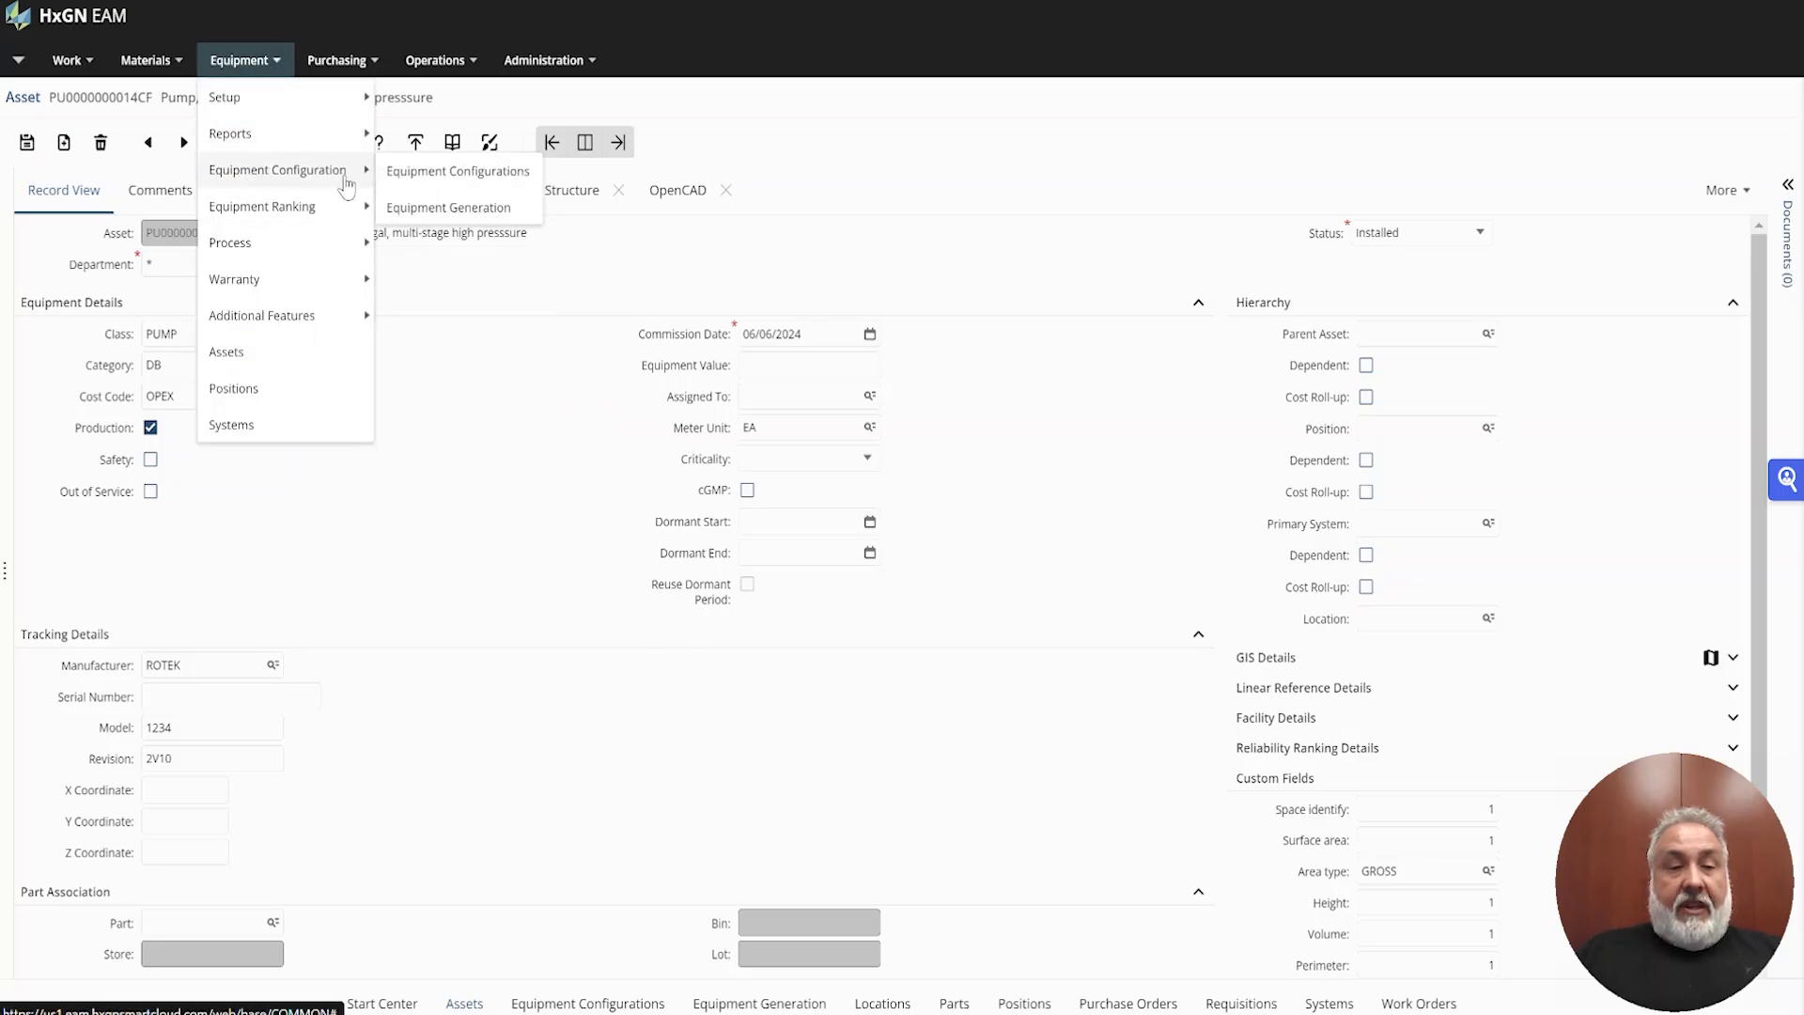
click(454, 190)
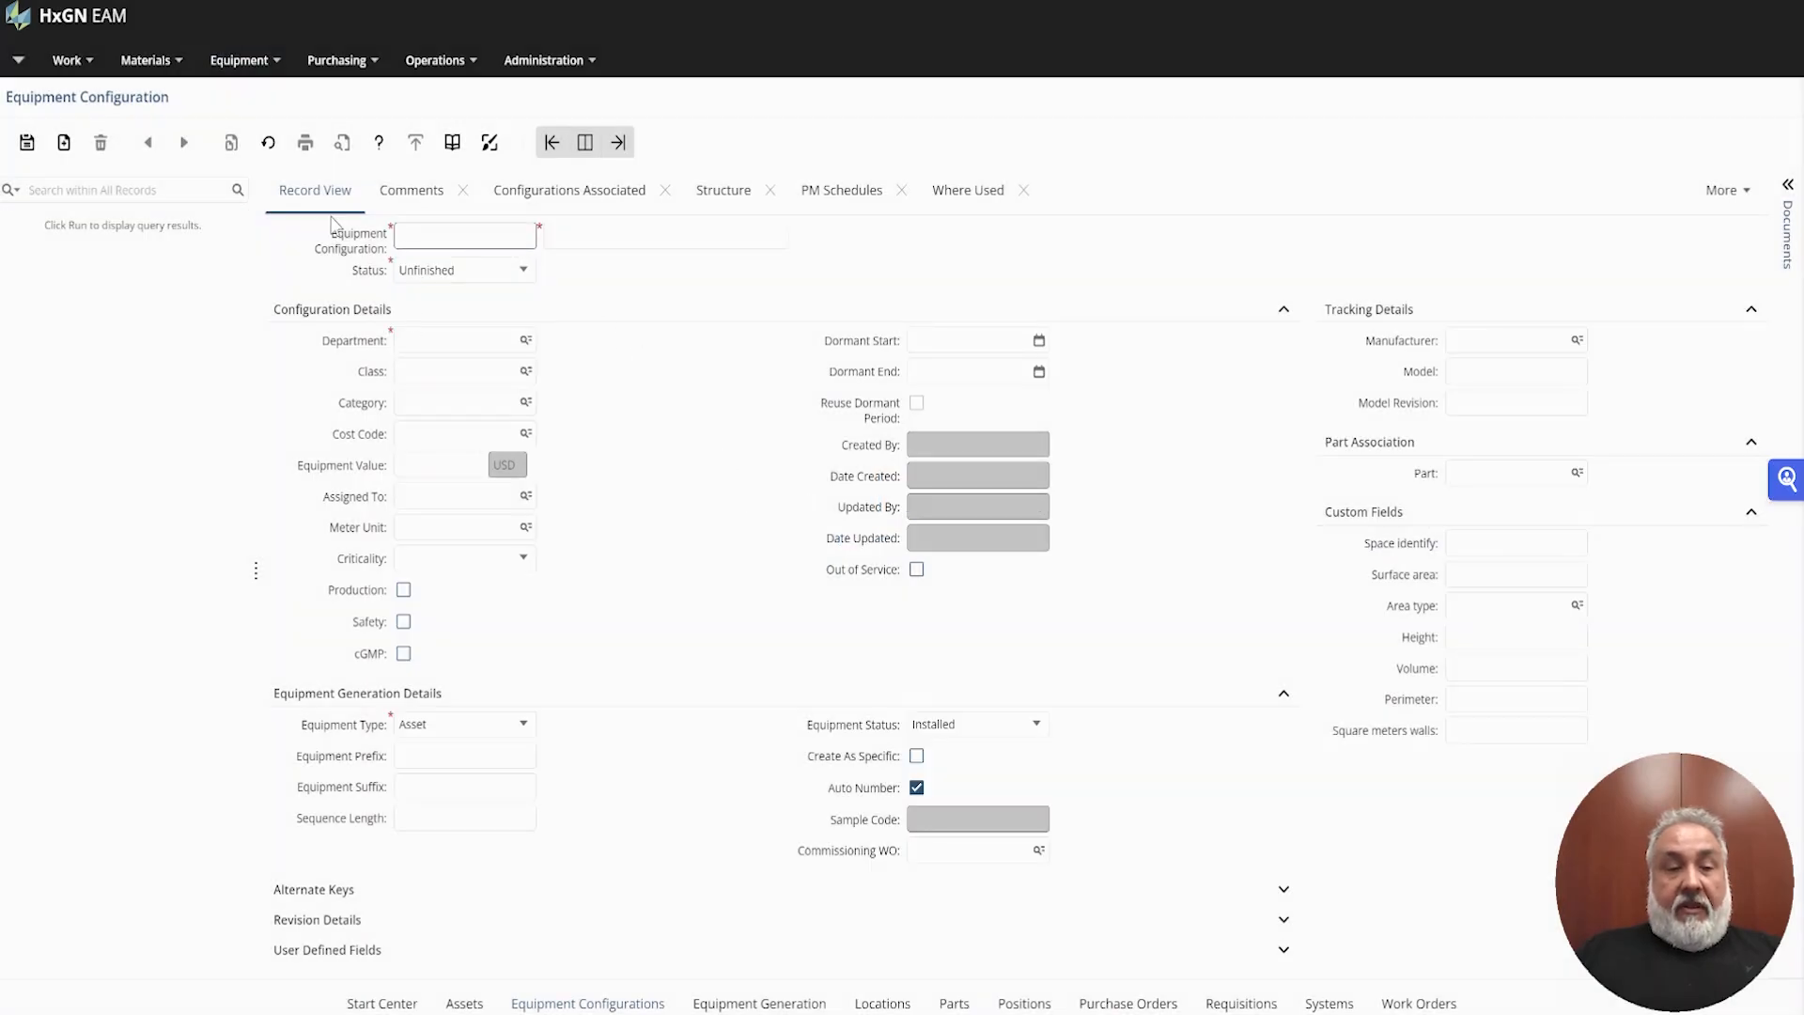
click(238, 190)
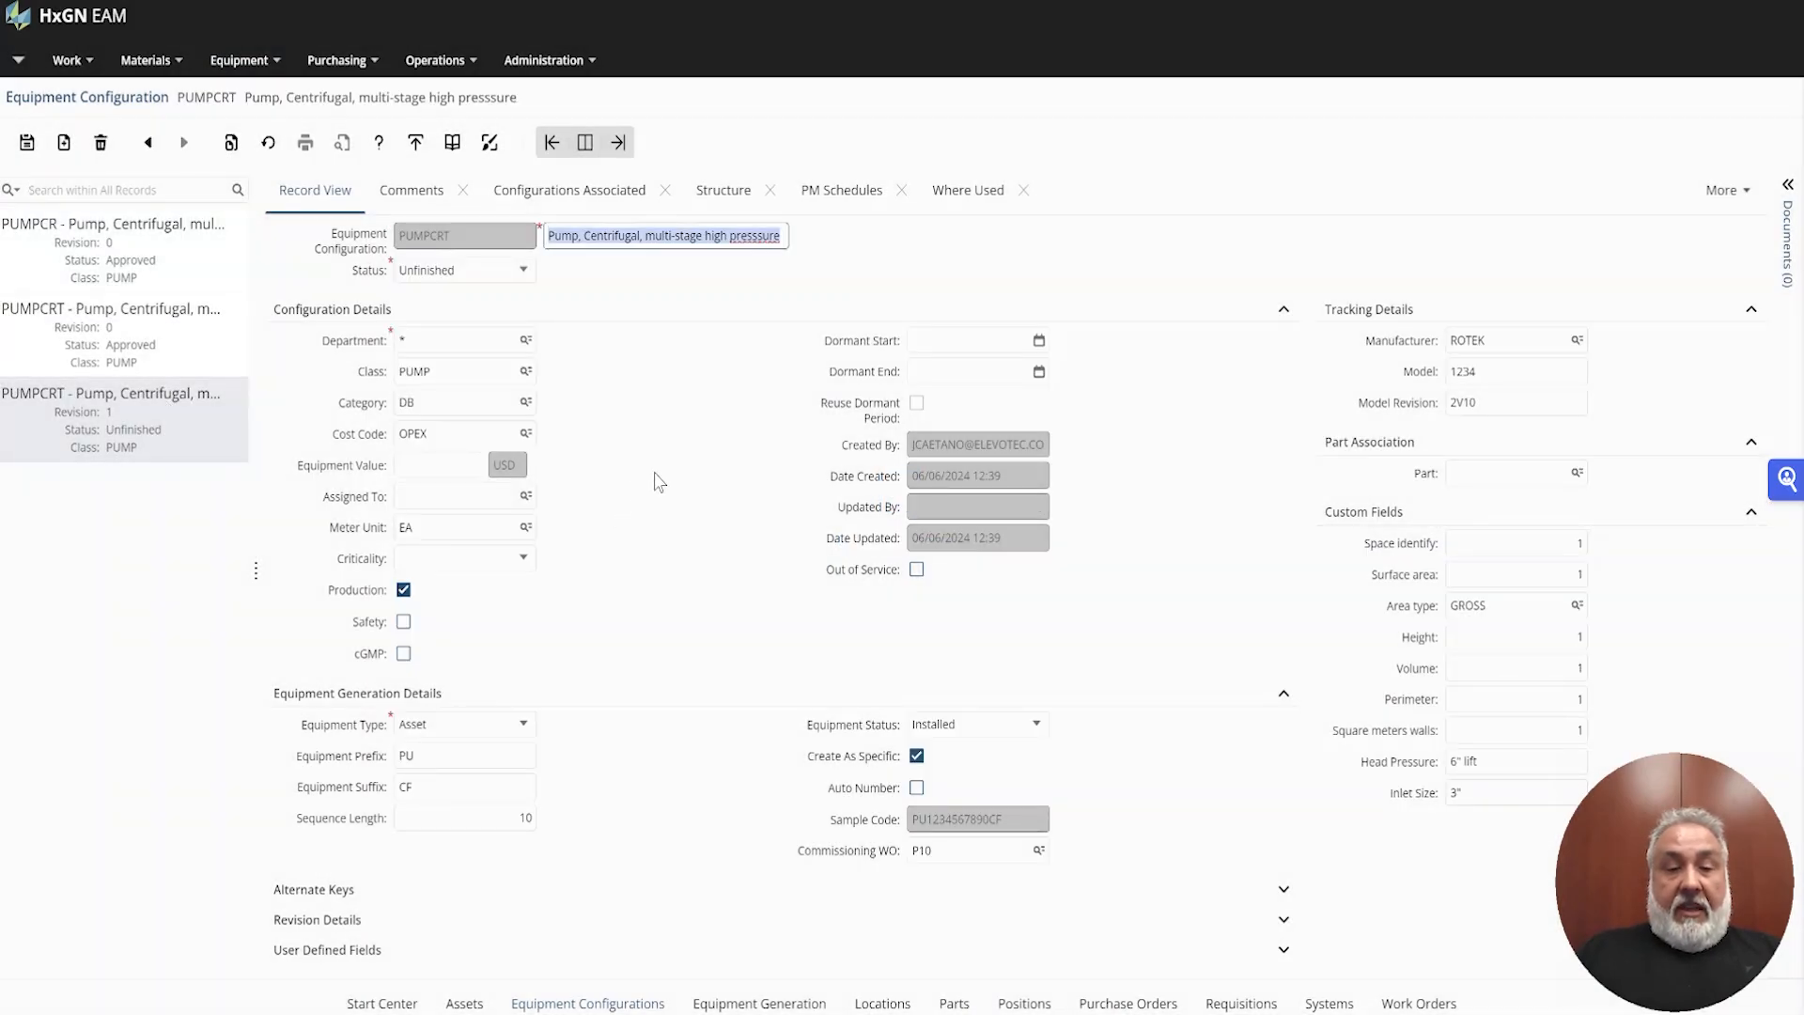
Try to create a new revision of the PUMPCRT configuration from its unfinished revision 1.
right_click(658, 482)
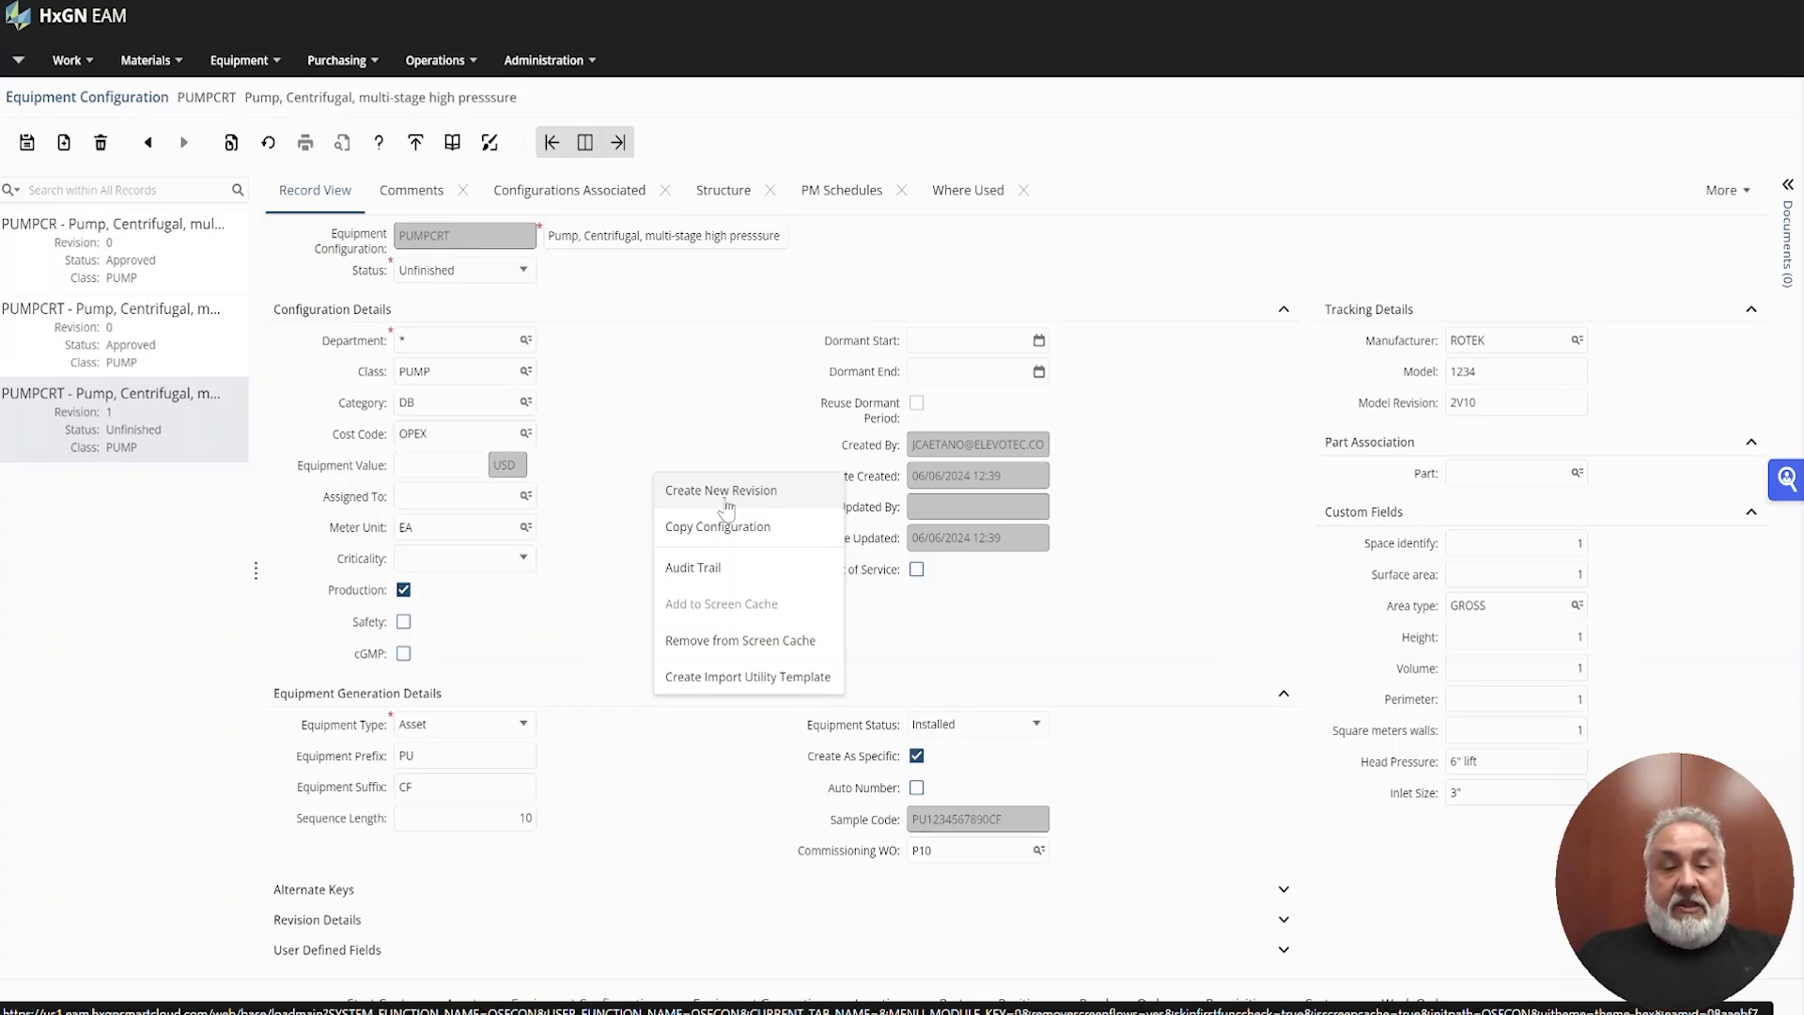
click(727, 508)
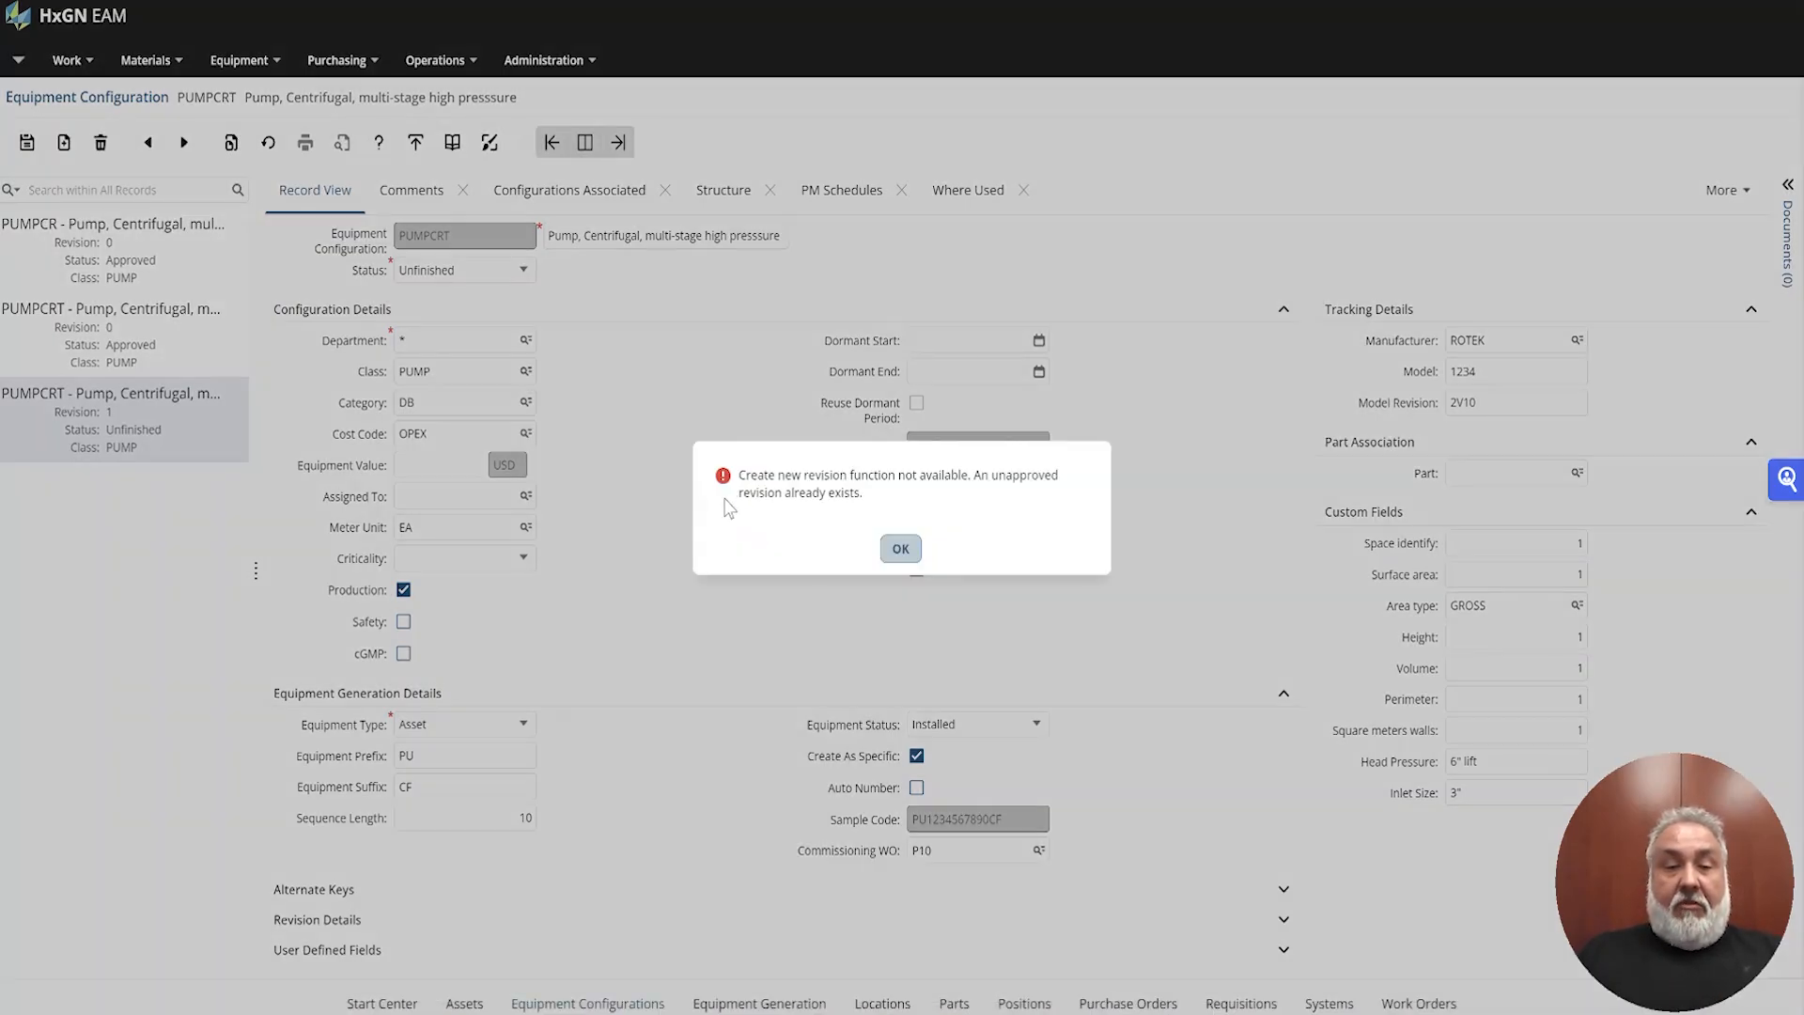
click(900, 549)
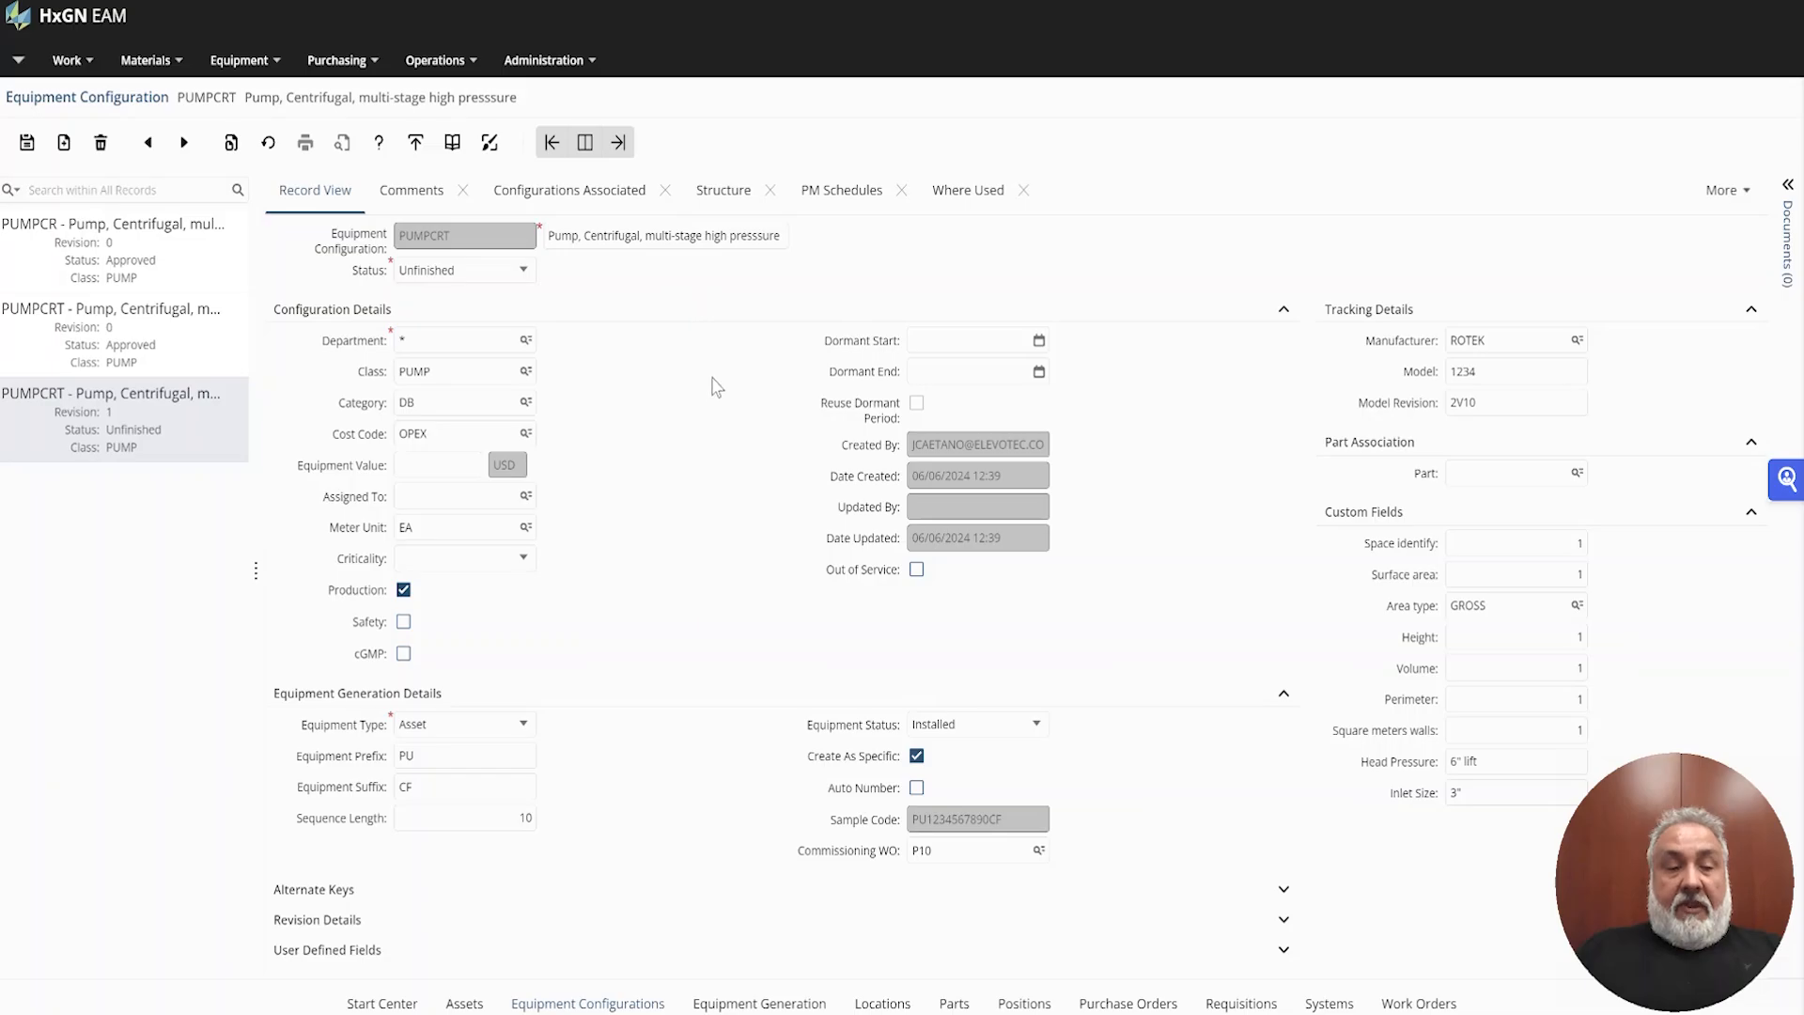
Try to create a new revision of the PUMPCRT configuration from its approved revision 0.
click(211, 346)
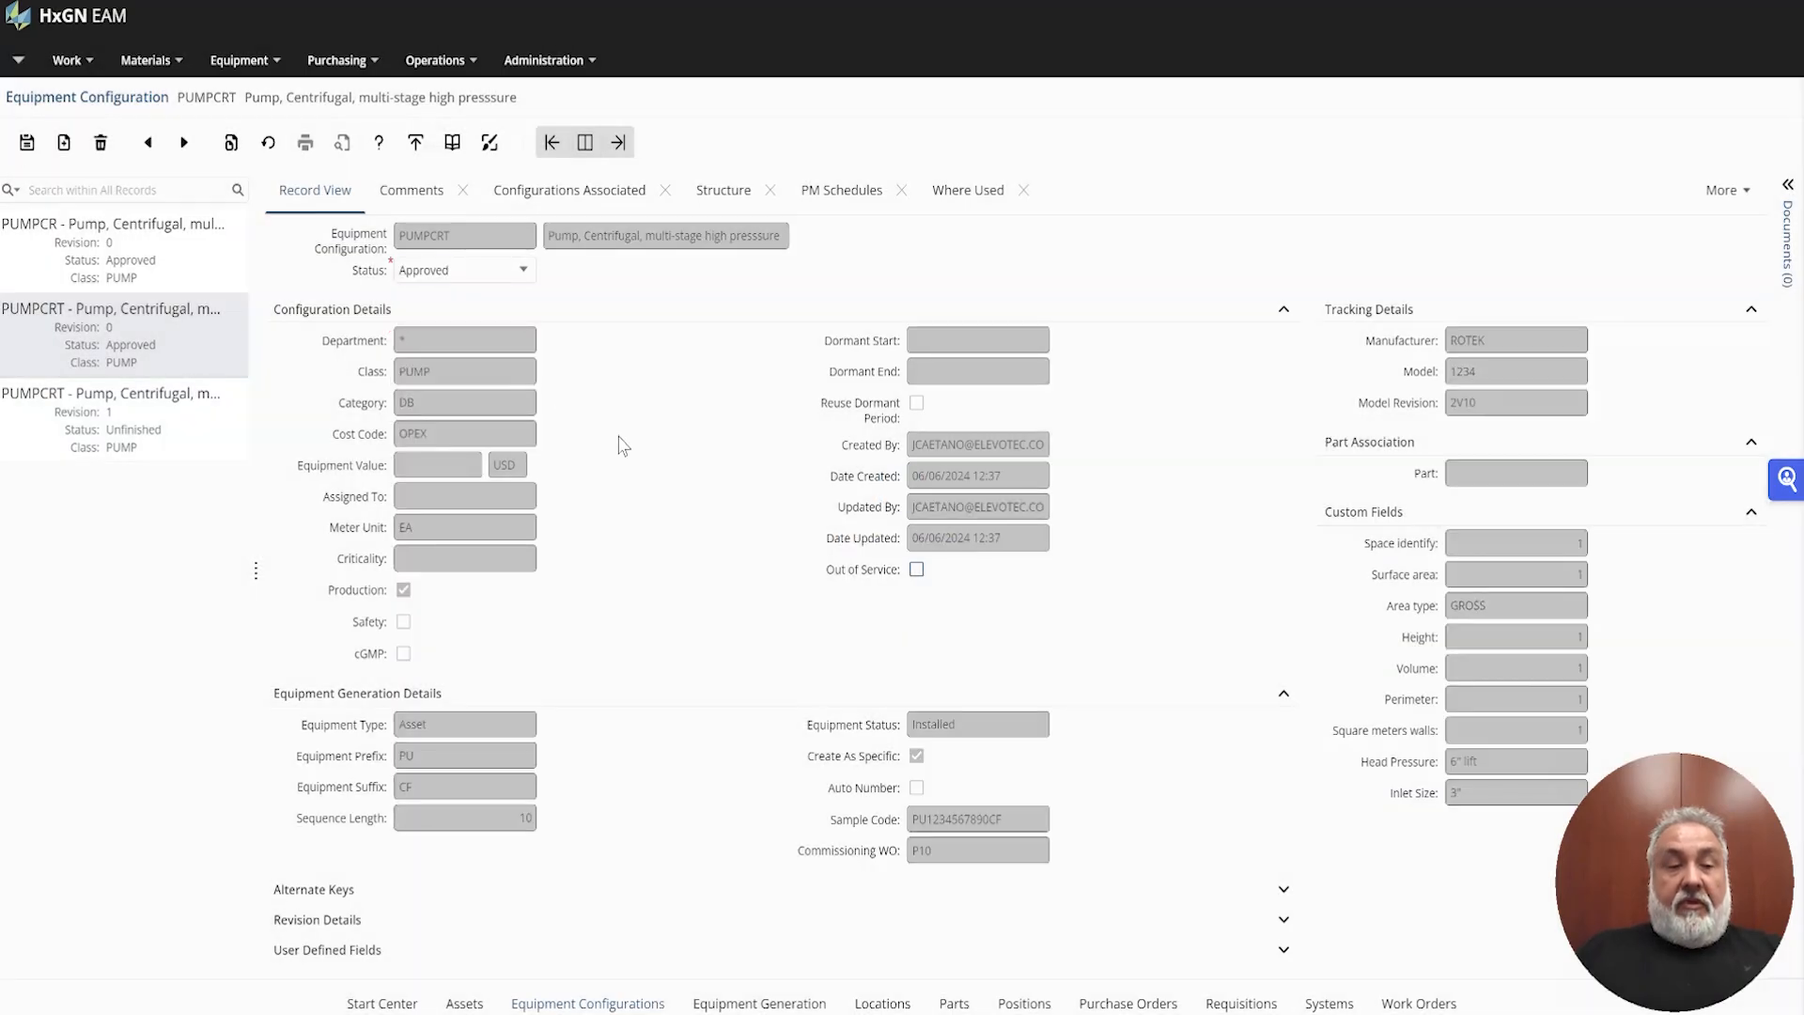
right_click(663, 414)
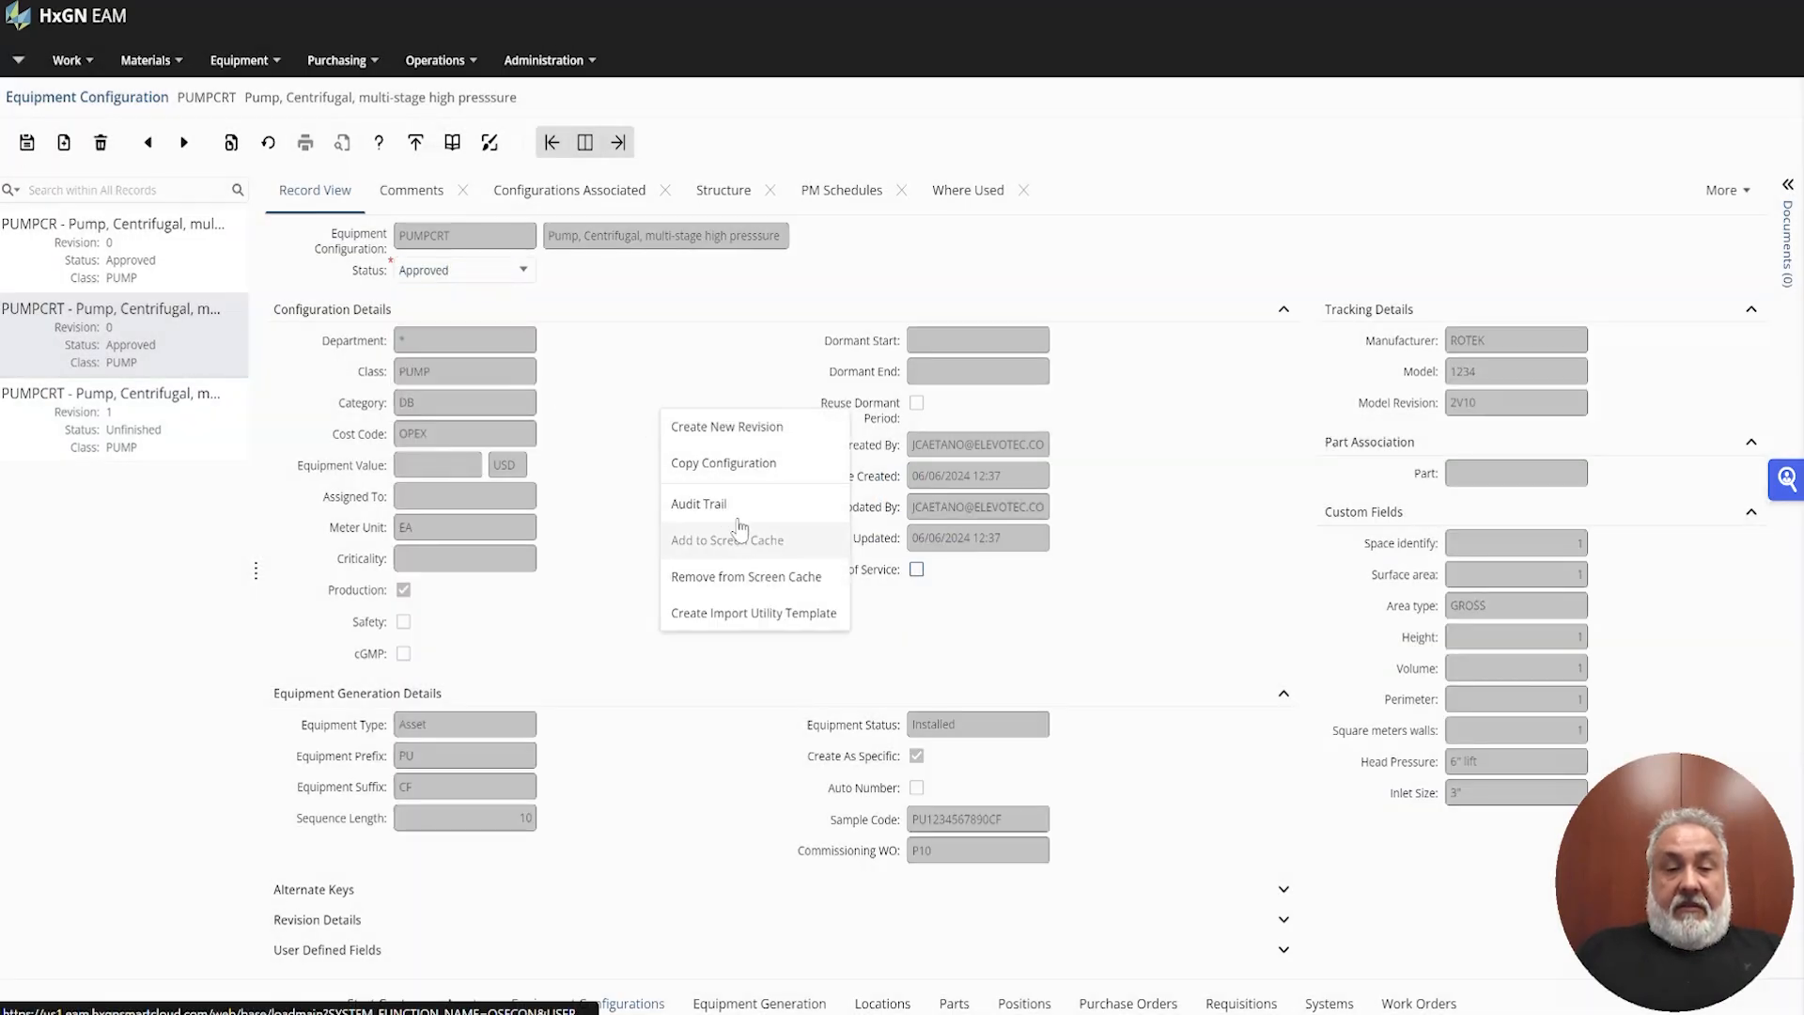
click(739, 434)
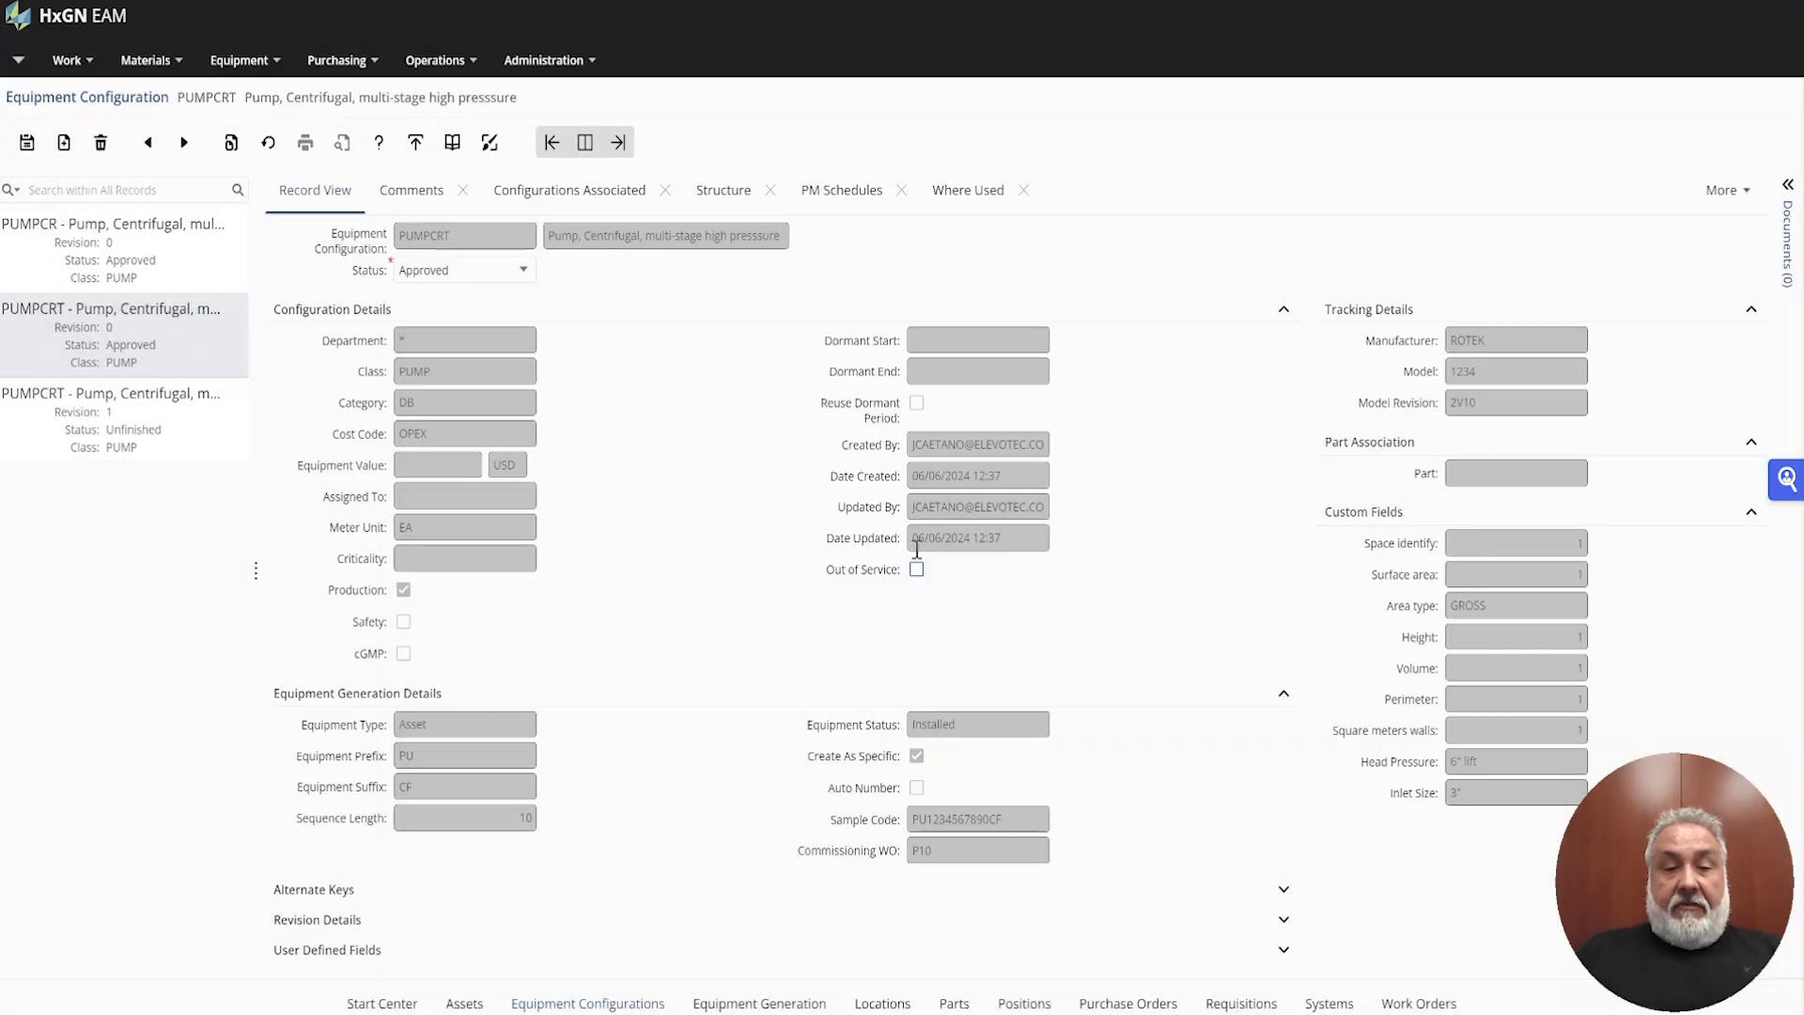
Reopen the unfinished revision 1 of PUMPCRT and try again to create a new revision from it.
click(903, 550)
click(191, 424)
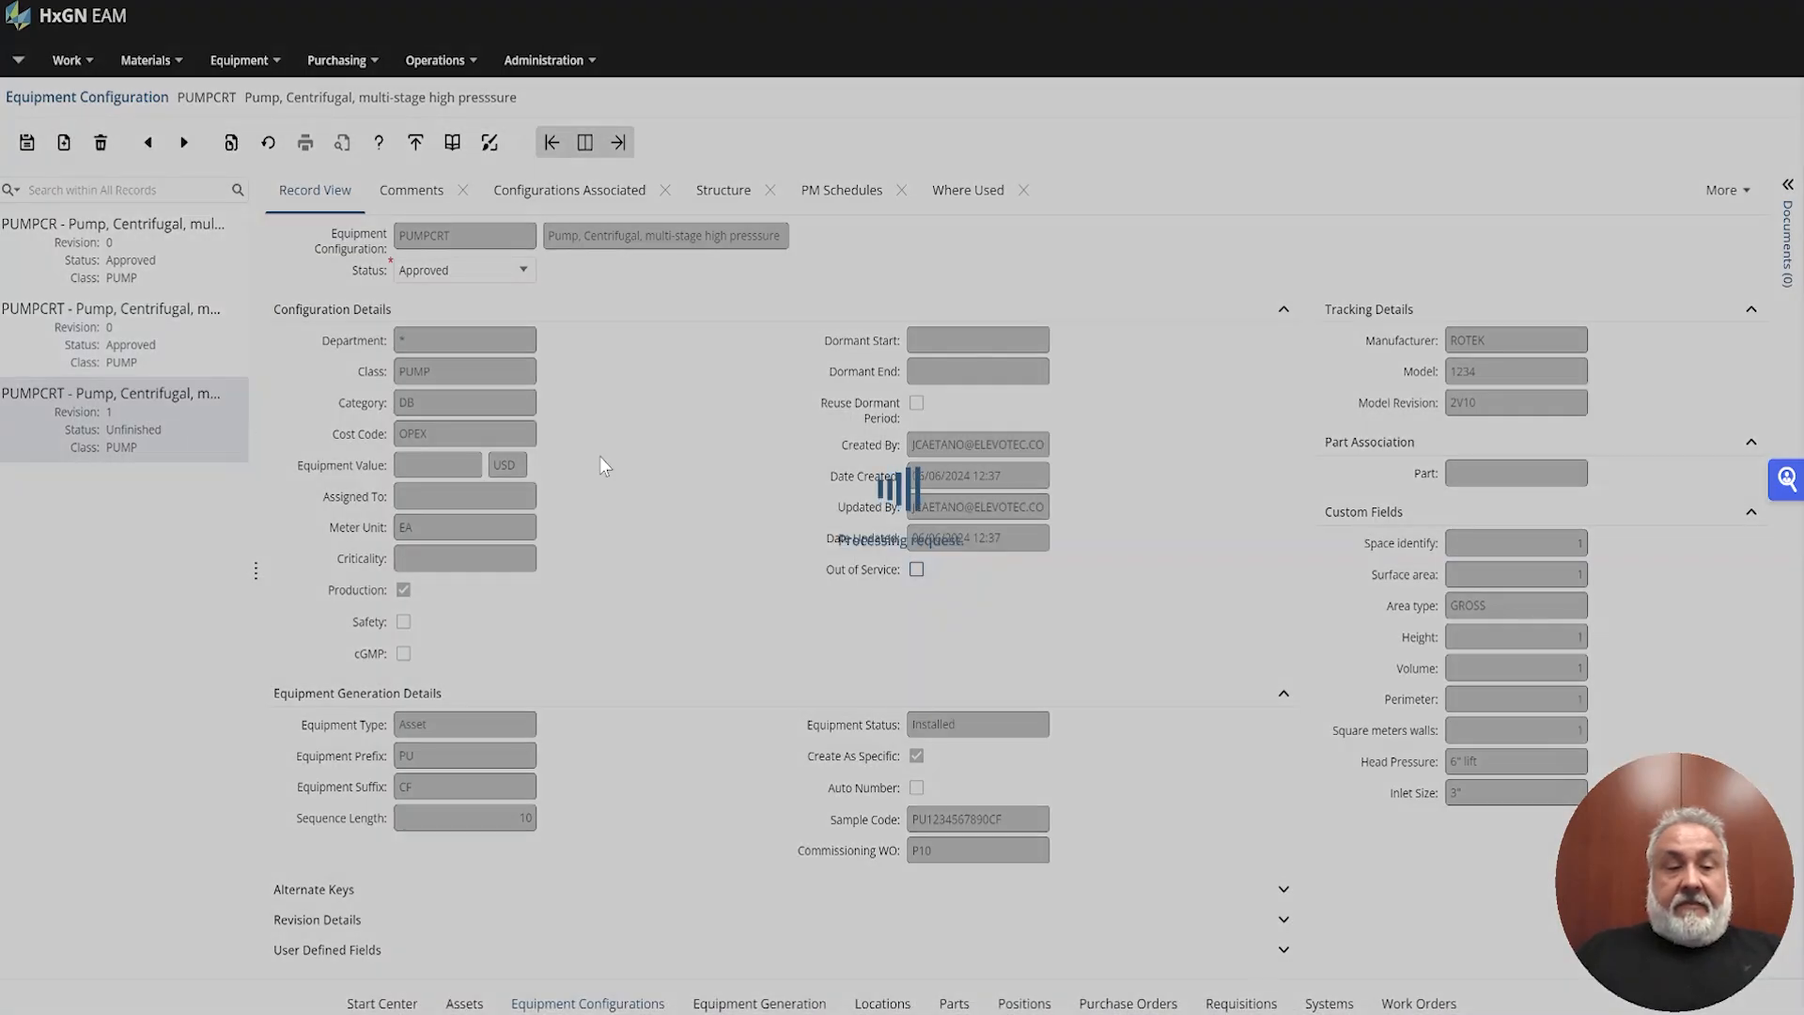
right_click(703, 414)
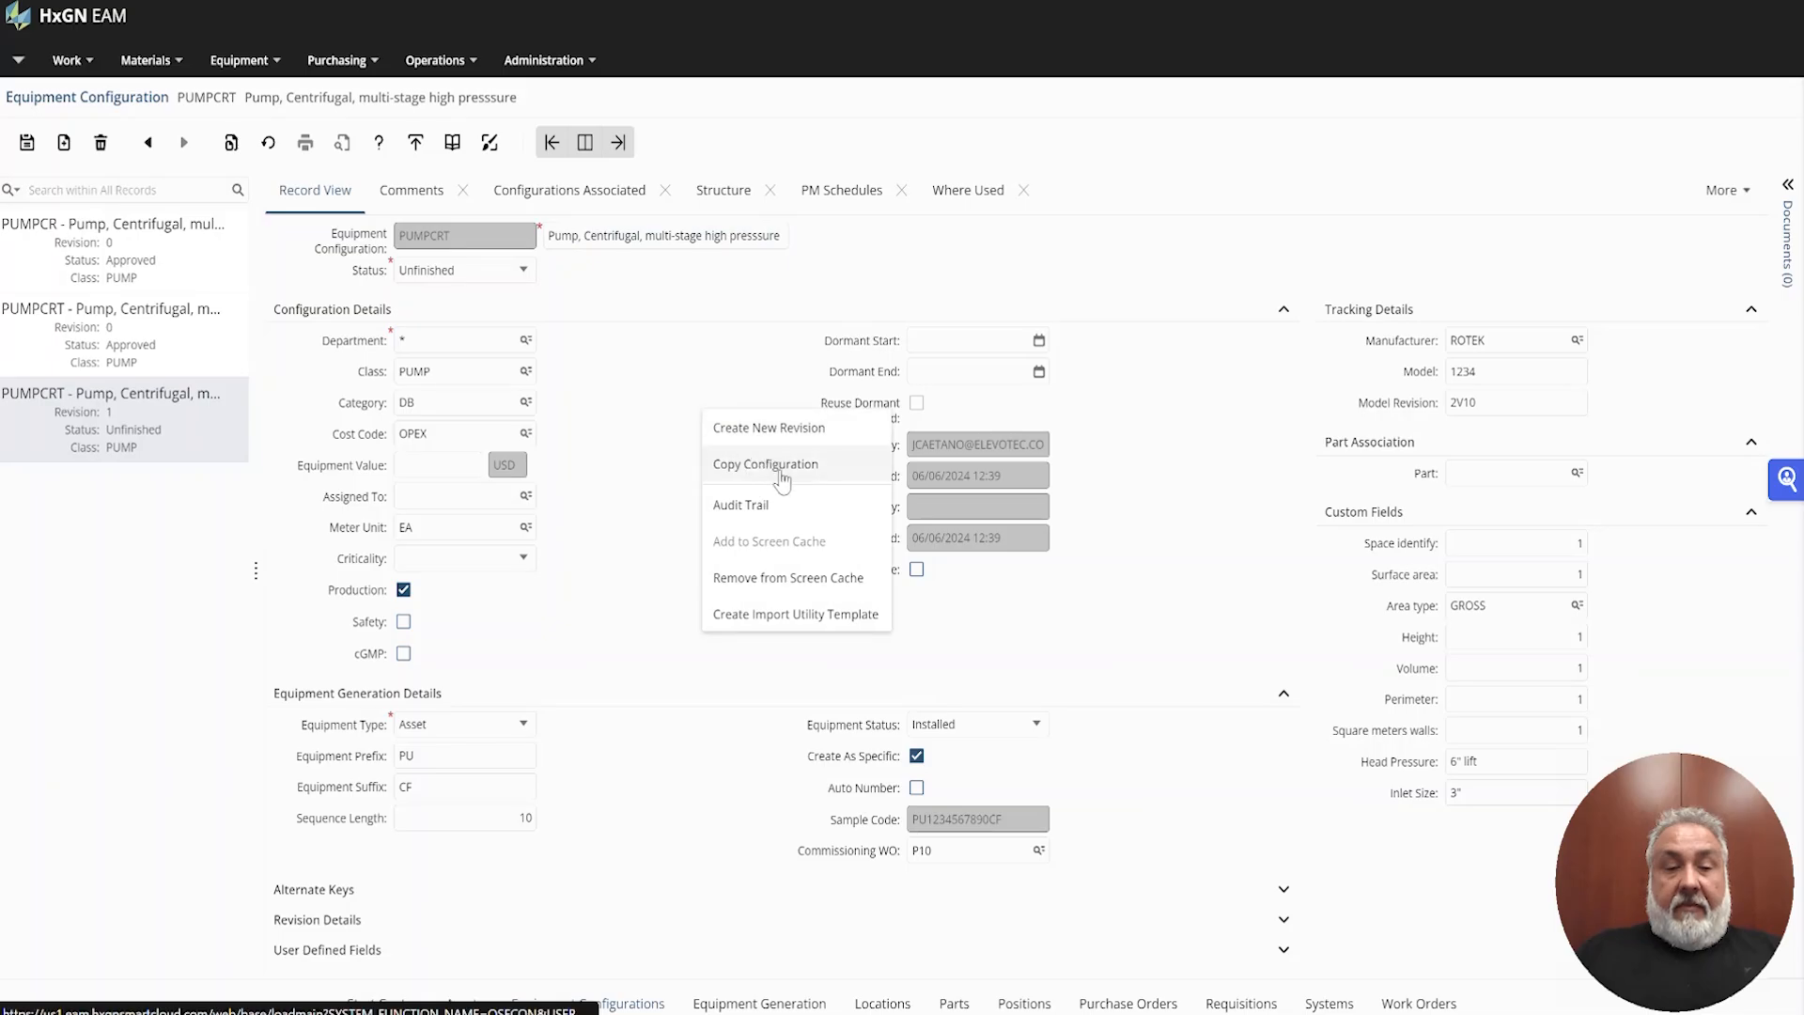
click(756, 431)
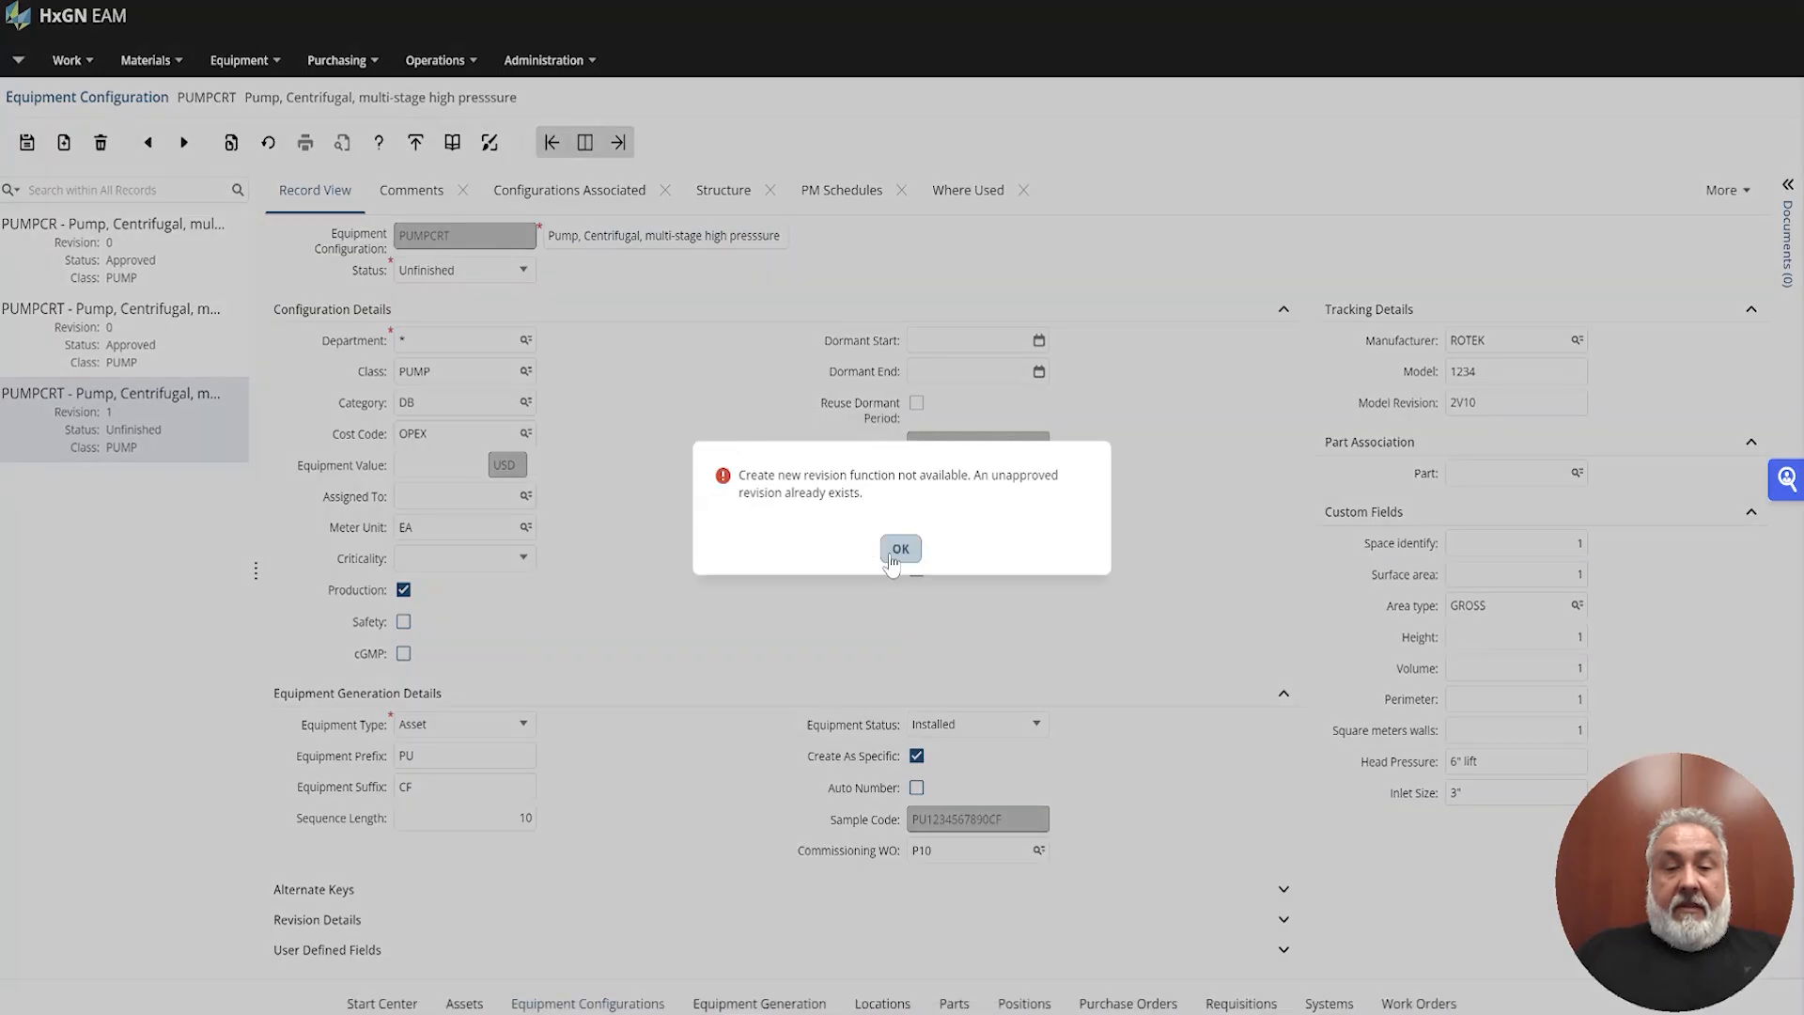
click(901, 551)
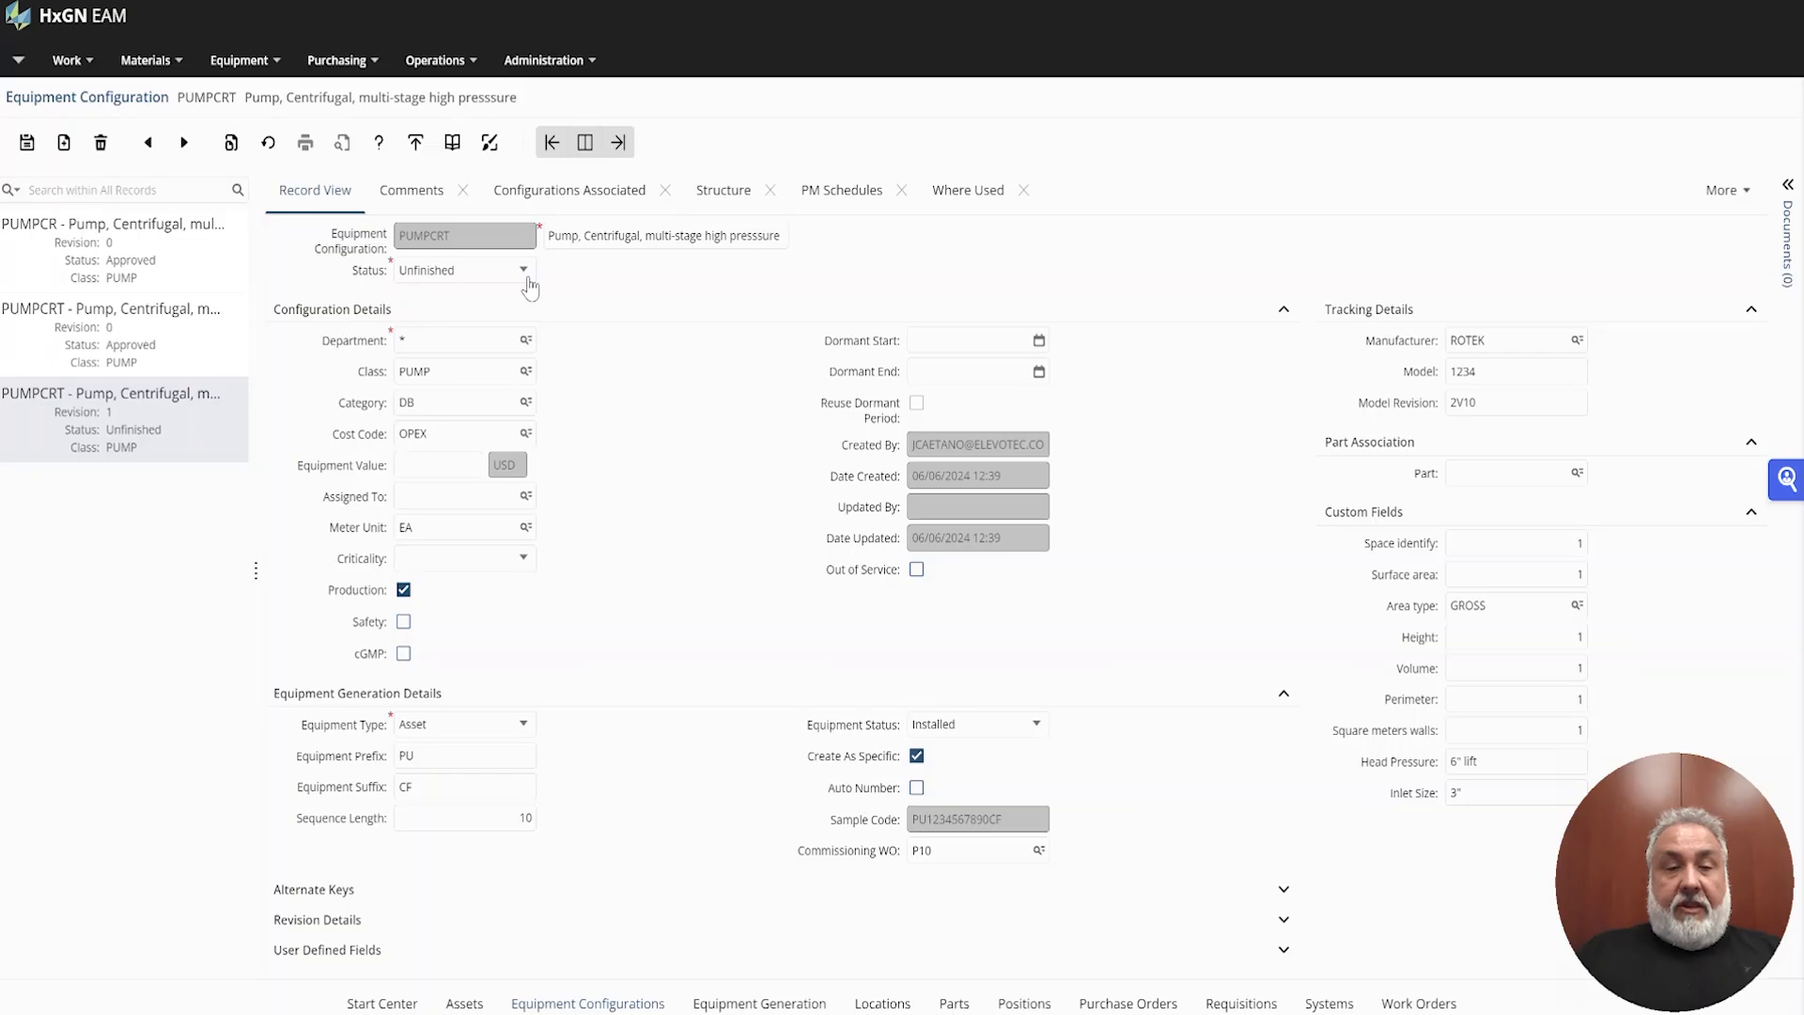
Save revision 1 of PUMPCRT with the status Request Approval, and save it again with the status Approved.
click(523, 271)
click(508, 305)
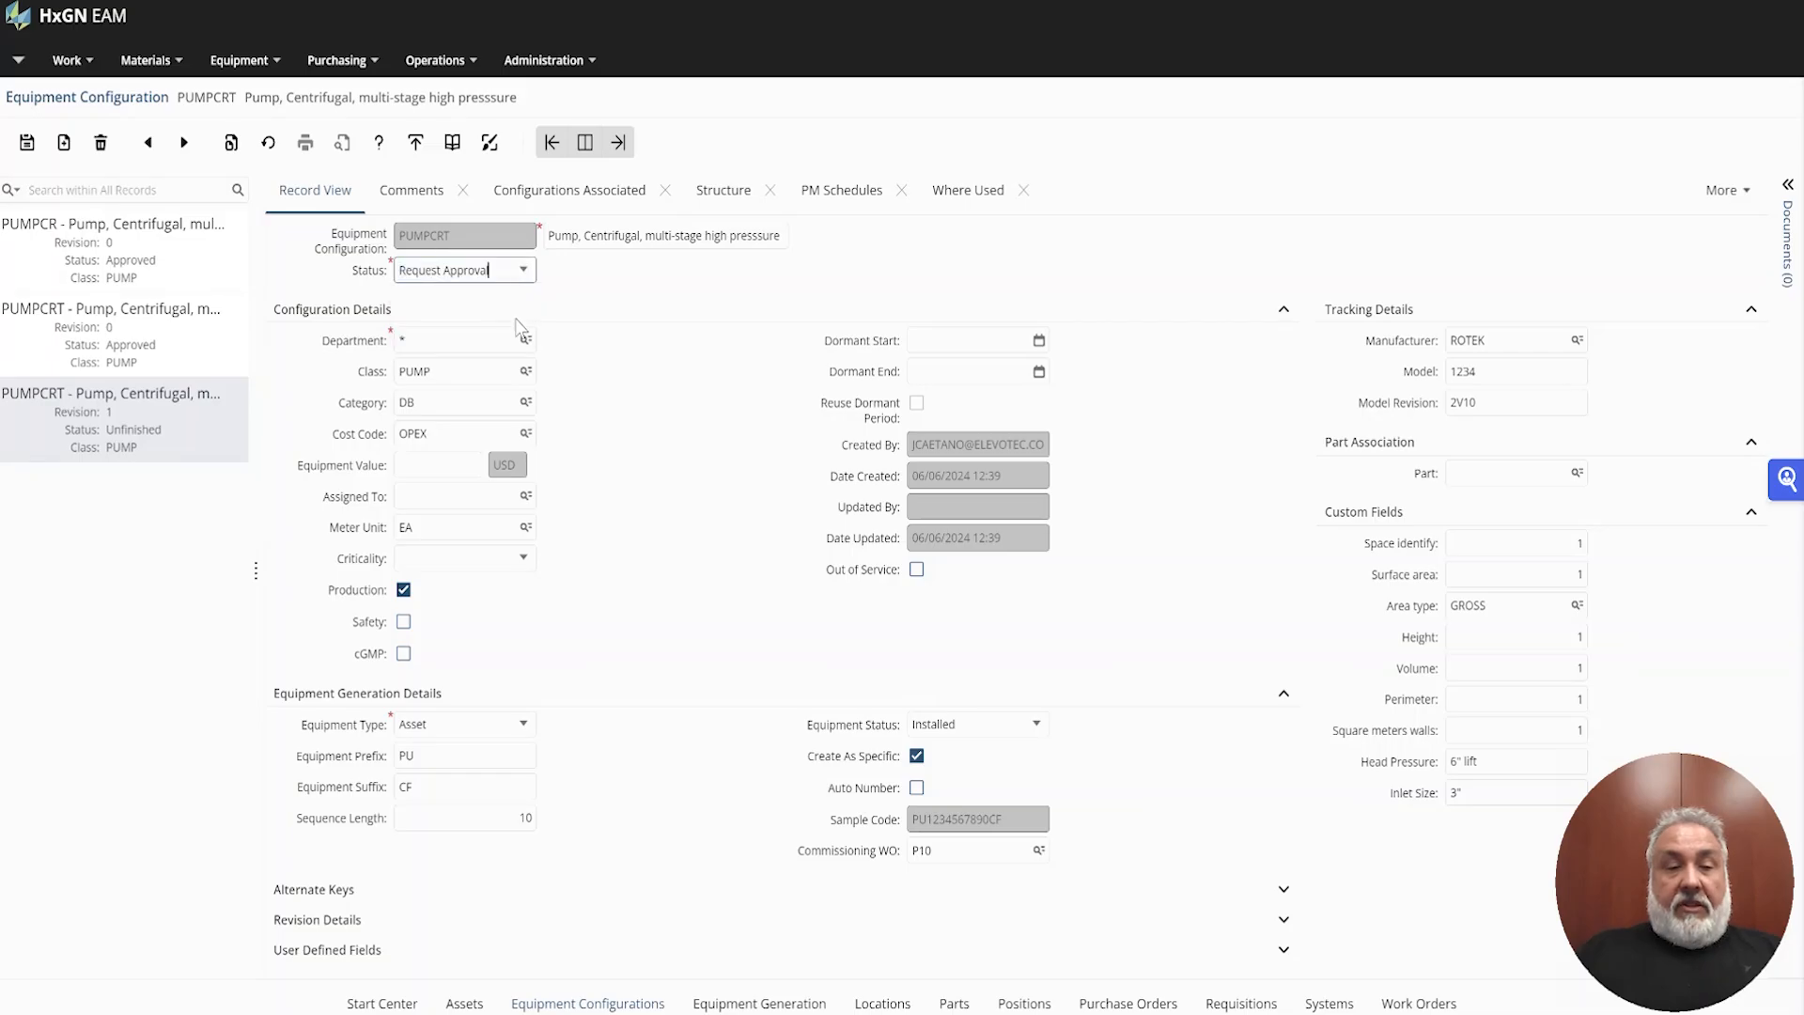
click(28, 142)
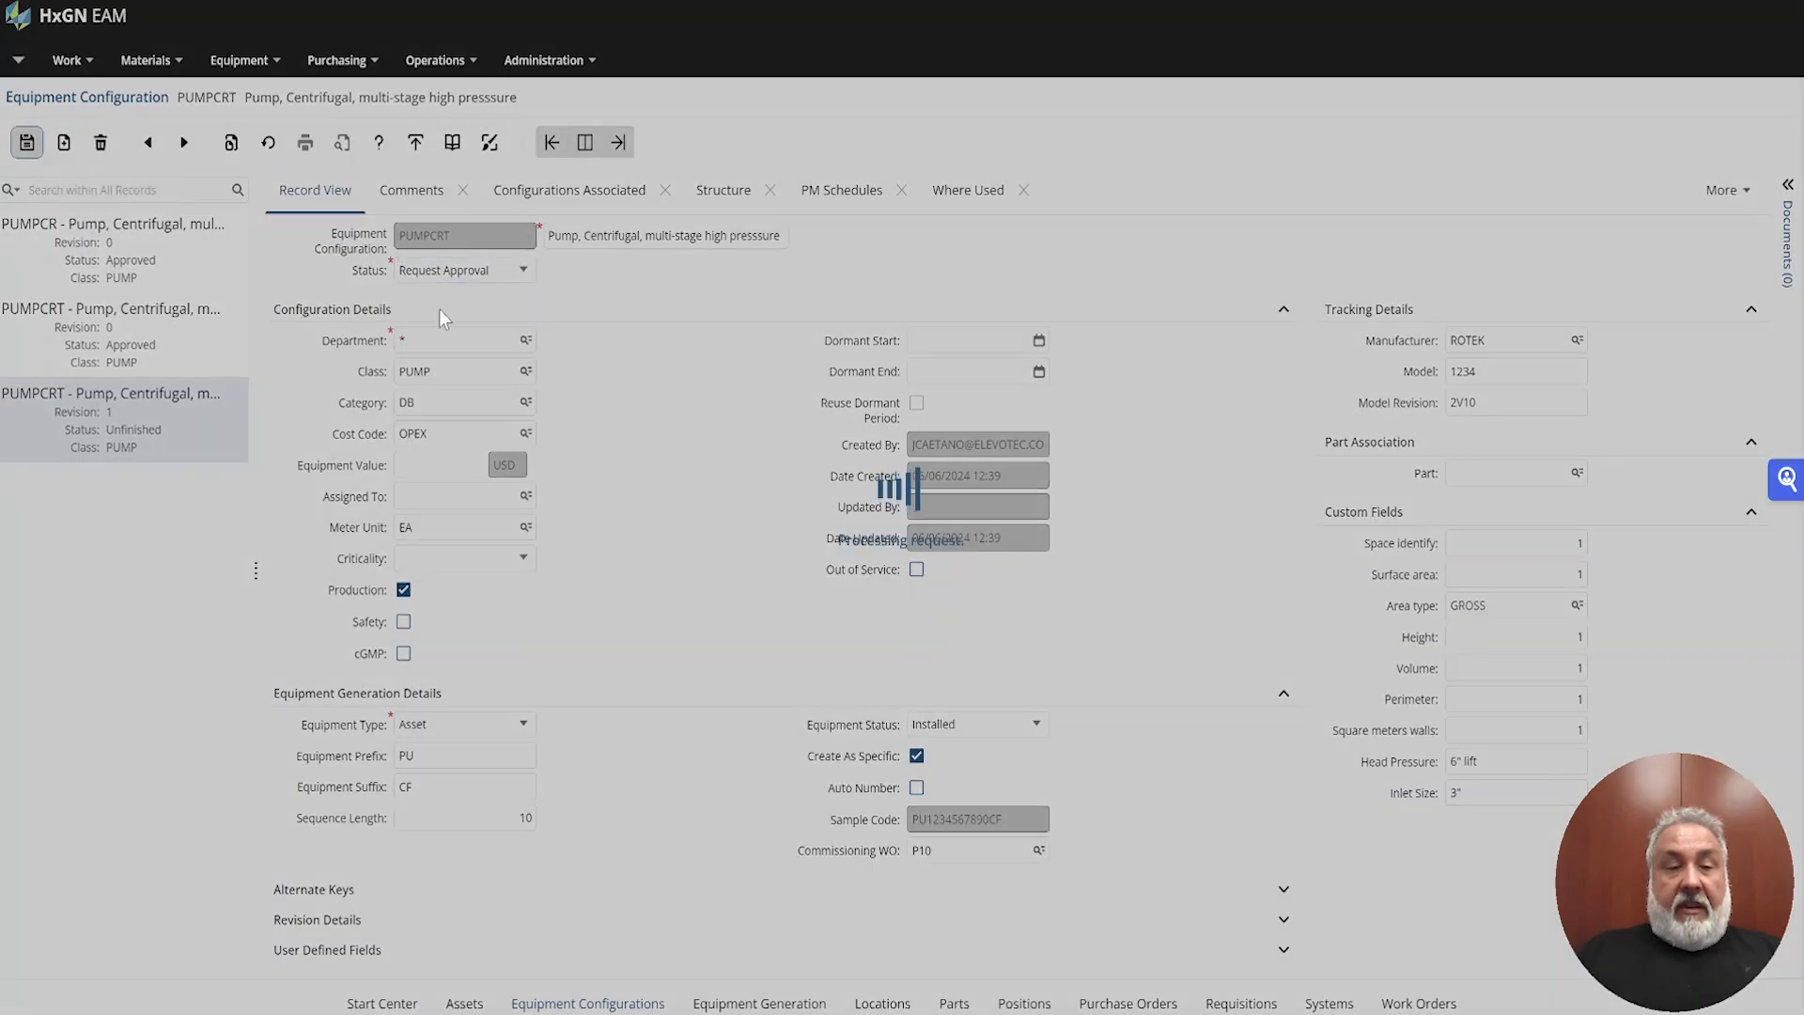
click(524, 273)
click(472, 297)
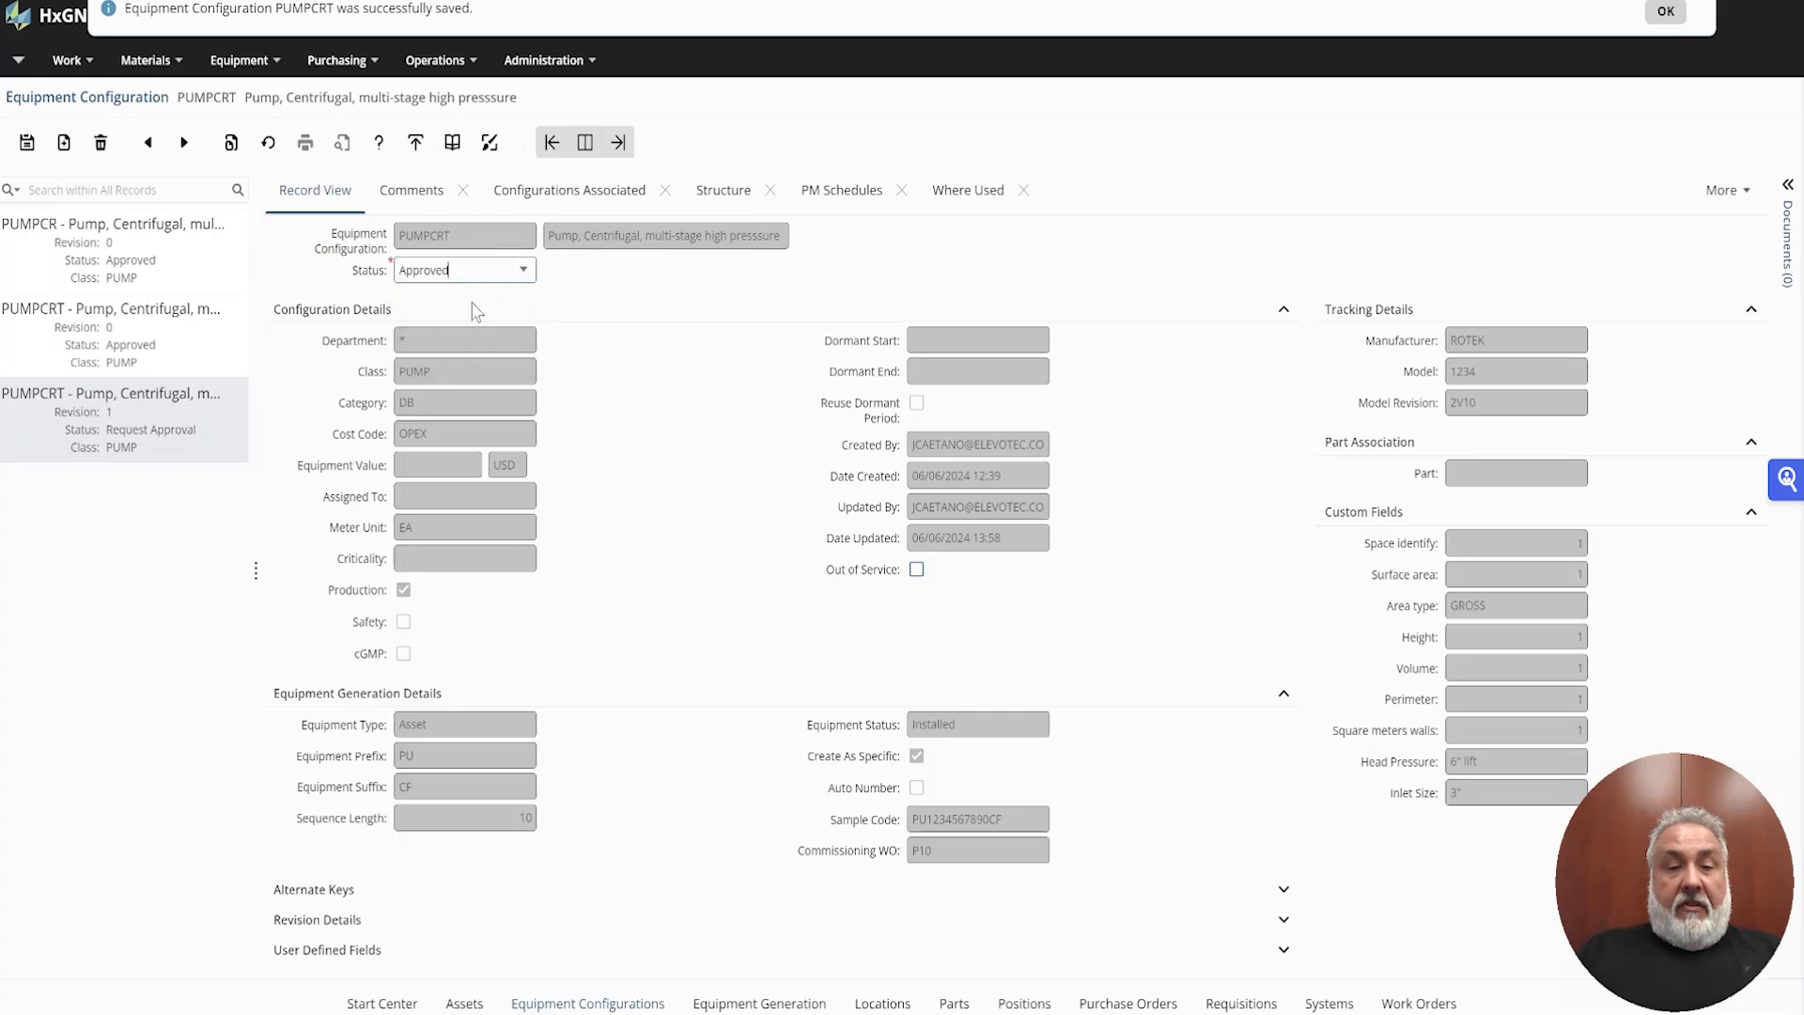
click(27, 142)
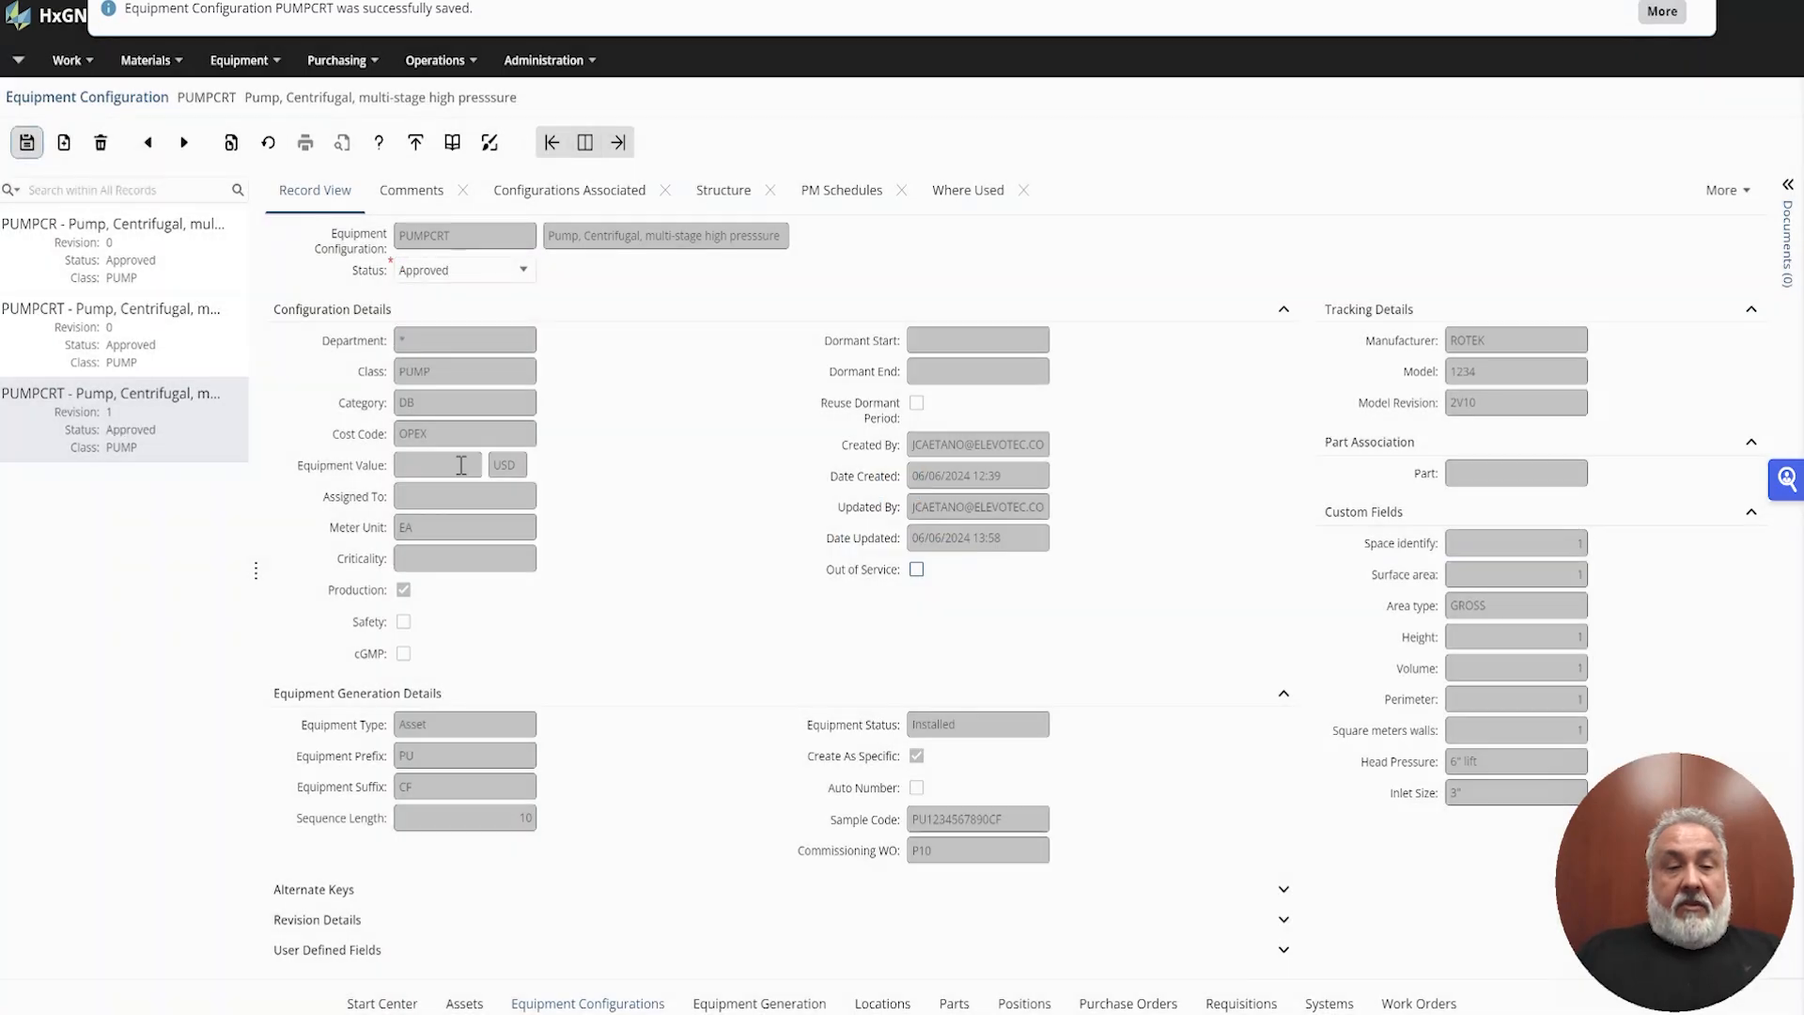